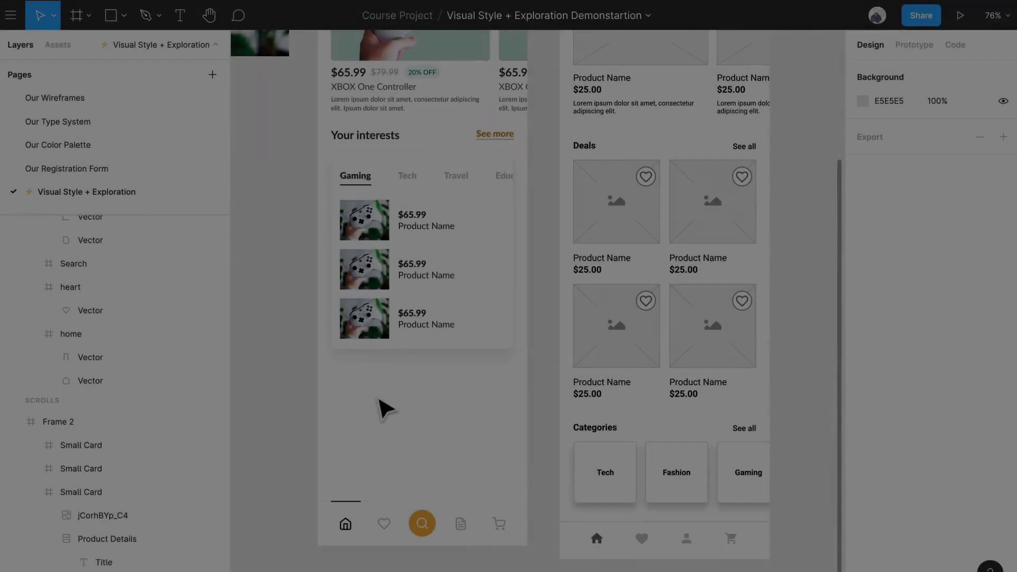
Marquee-select the Your interests section and drag it about 150 px further down the Home frame
scroll(381, 408, "down", 3)
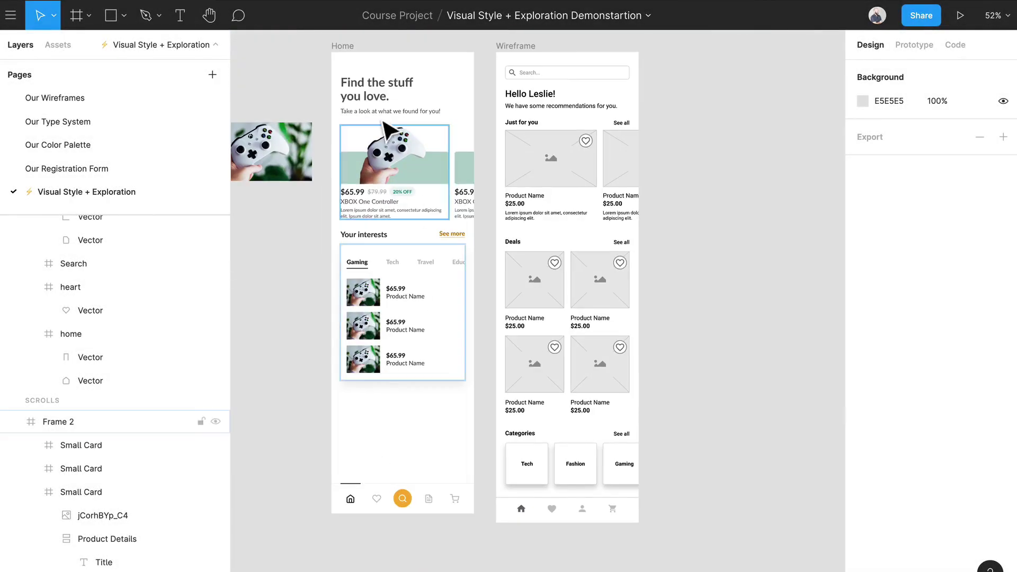
left_click(352, 63)
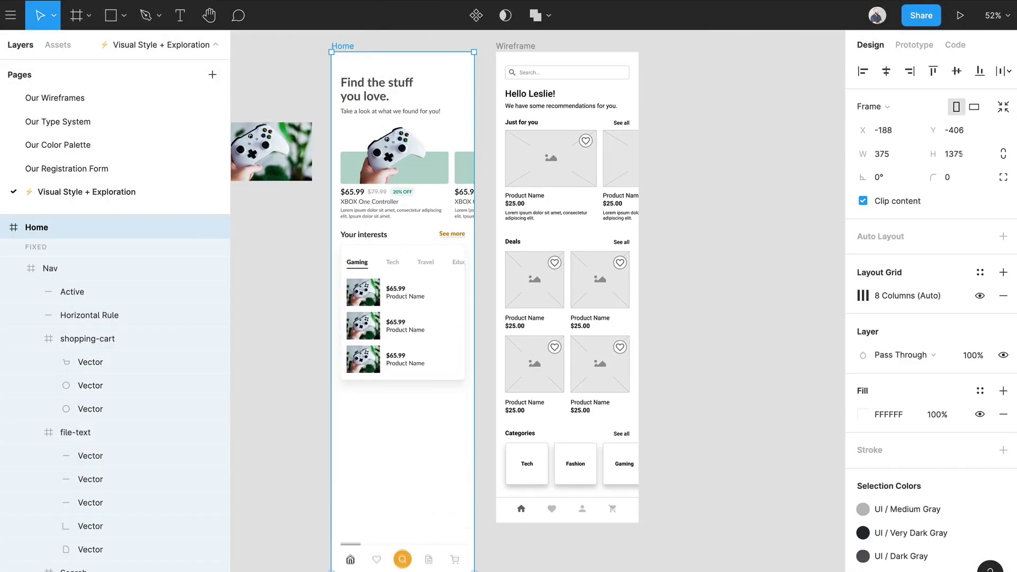
left_click(453, 533)
scroll(347, 457, "up", 2)
scroll(347, 457, "up", 2)
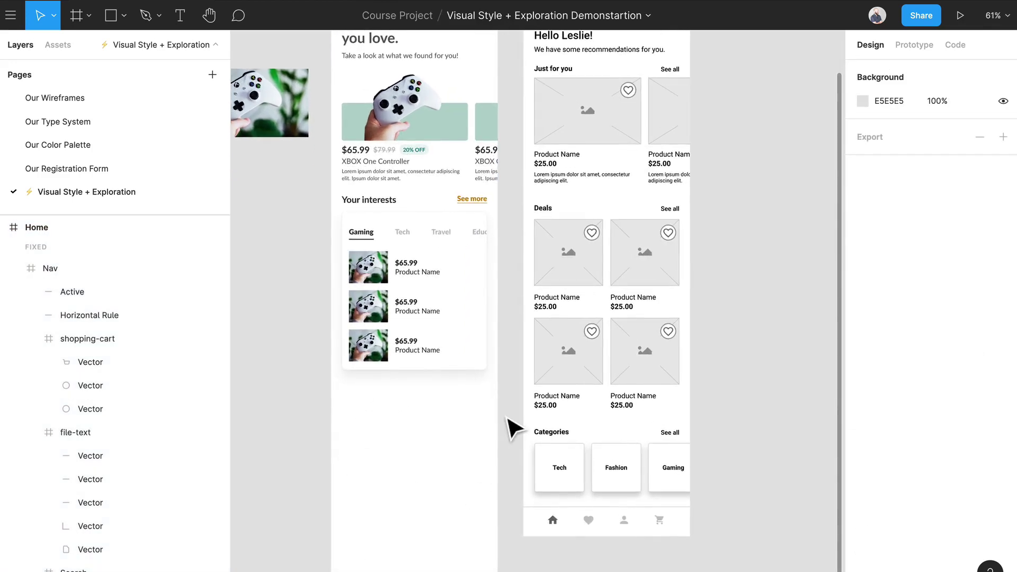
left_click_drag(503, 414, 282, 196)
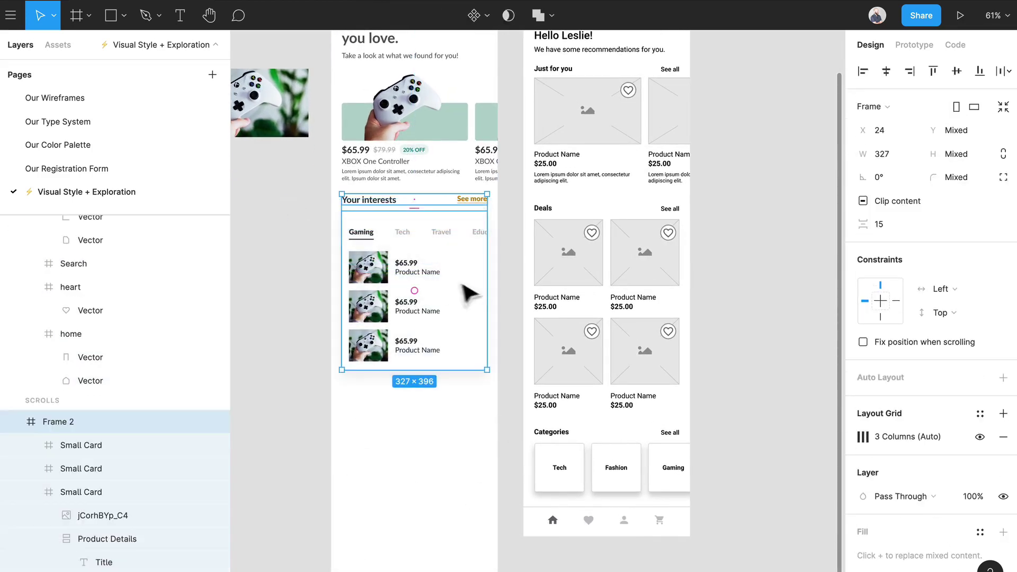
left_click_drag(465, 291, 445, 363)
left_click(420, 250)
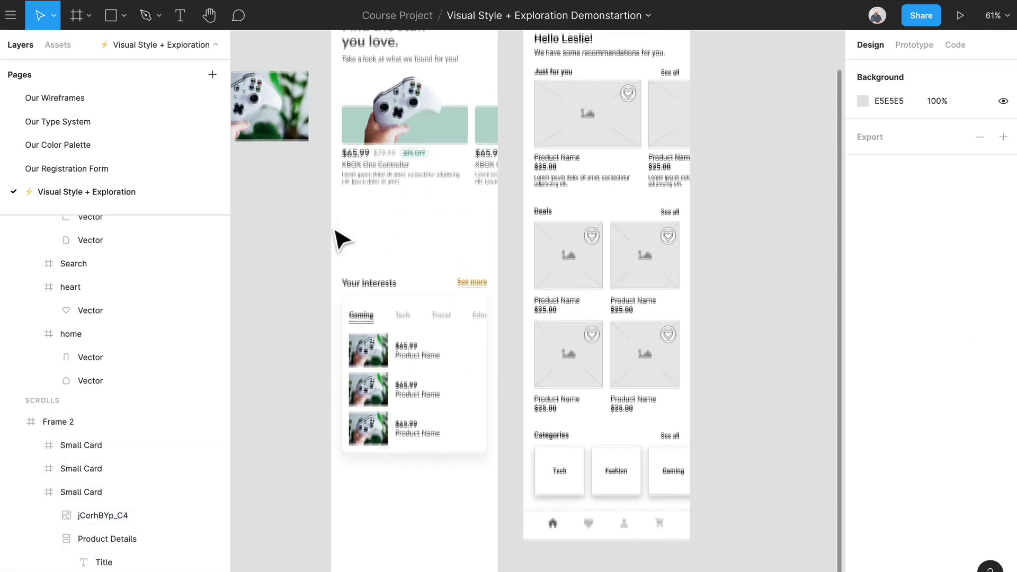
scroll(386, 247, "up", 5)
scroll(386, 250, "up", 3)
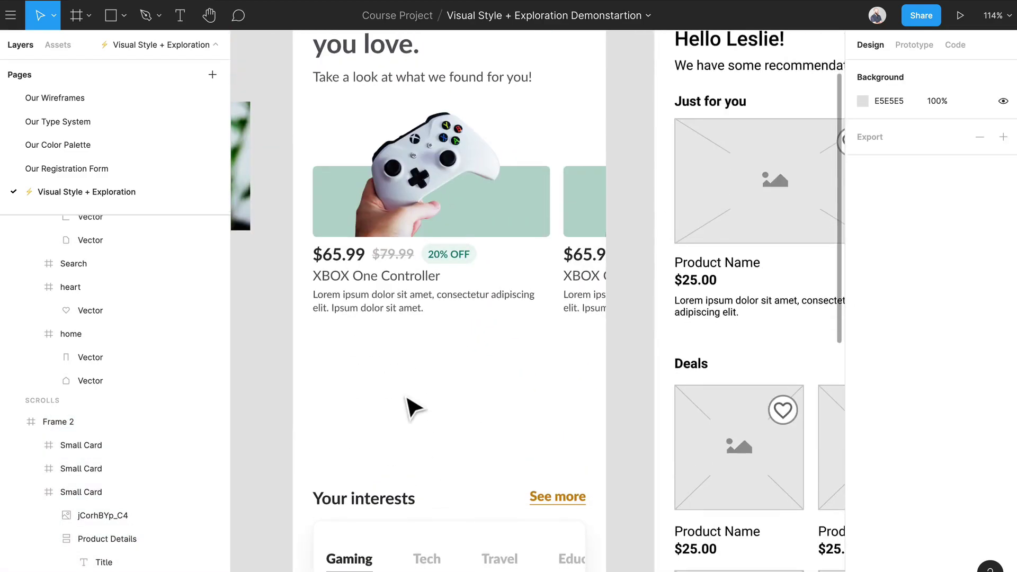
scroll(413, 408, "up", 3)
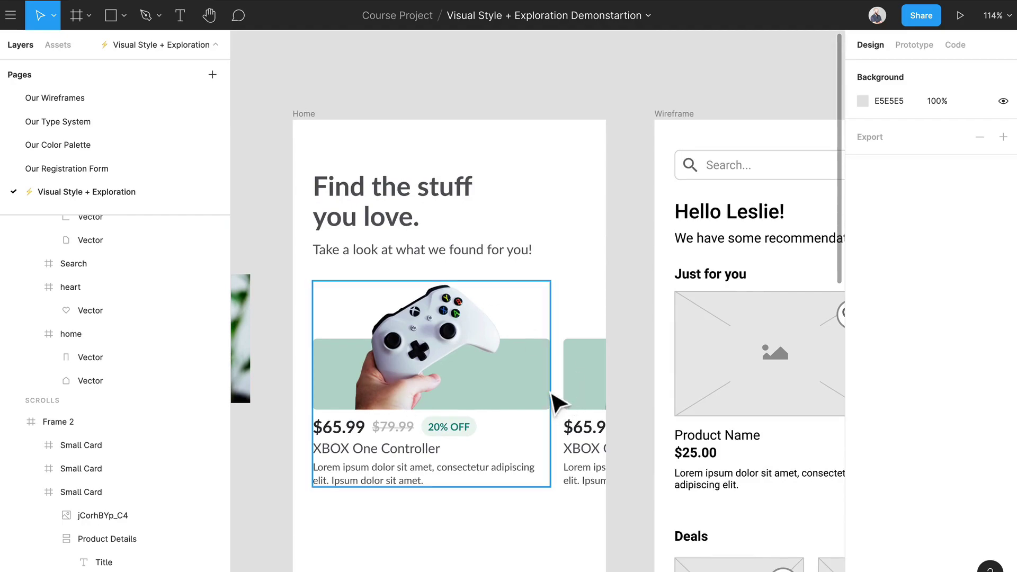
scroll(556, 402, "down", 5)
scroll(560, 404, "down", 5)
scroll(628, 431, "down", 3)
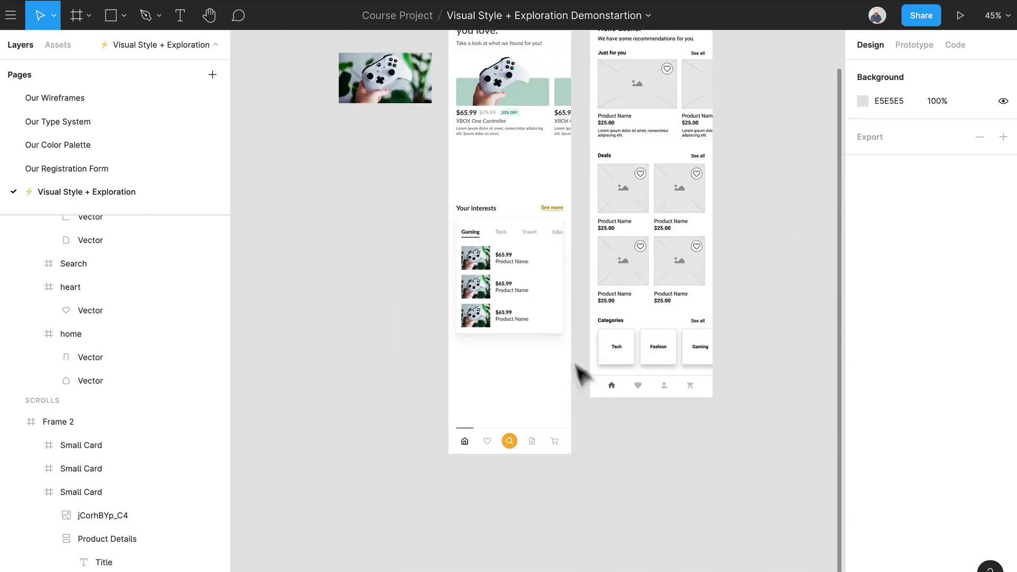
scroll(530, 349, "up", 8)
scroll(553, 322, "down", 7)
scroll(554, 322, "up", 4)
scroll(545, 296, "up", 5)
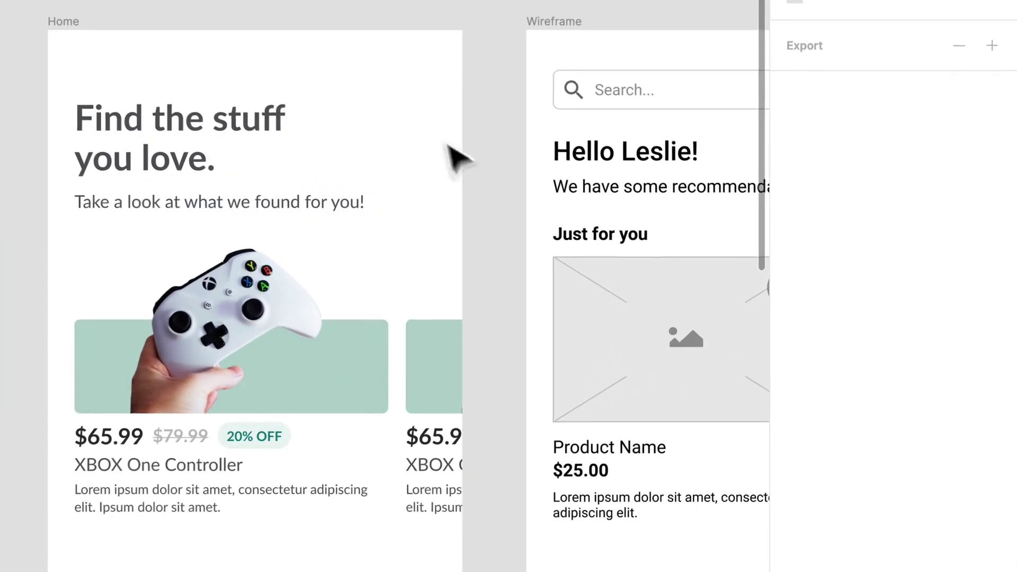
Draw a 40×40 circle and place it beside the Find the stuff you love heading
key("o")
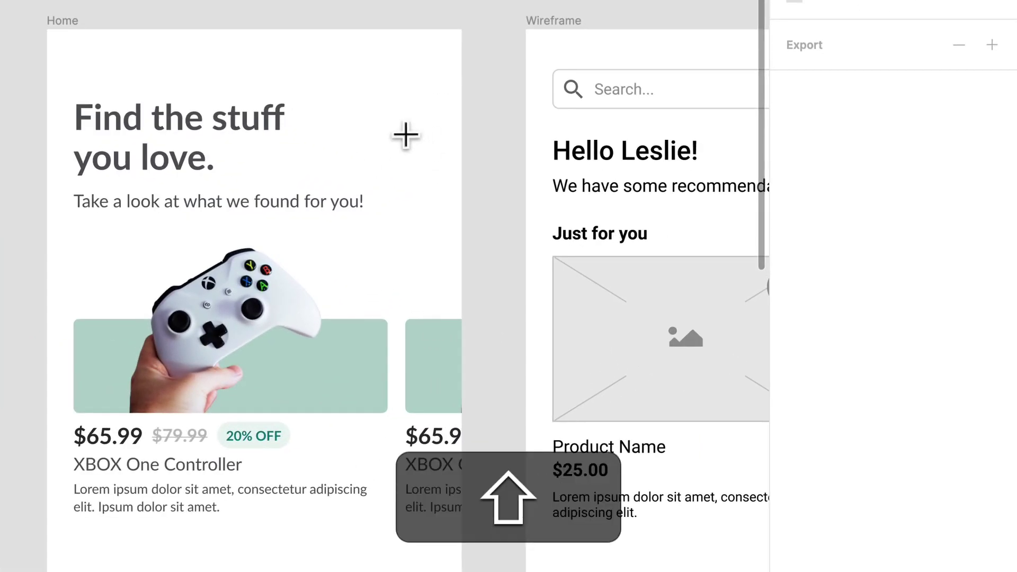
left_click_drag(387, 114, 443, 170)
key("ctrl+super+g")
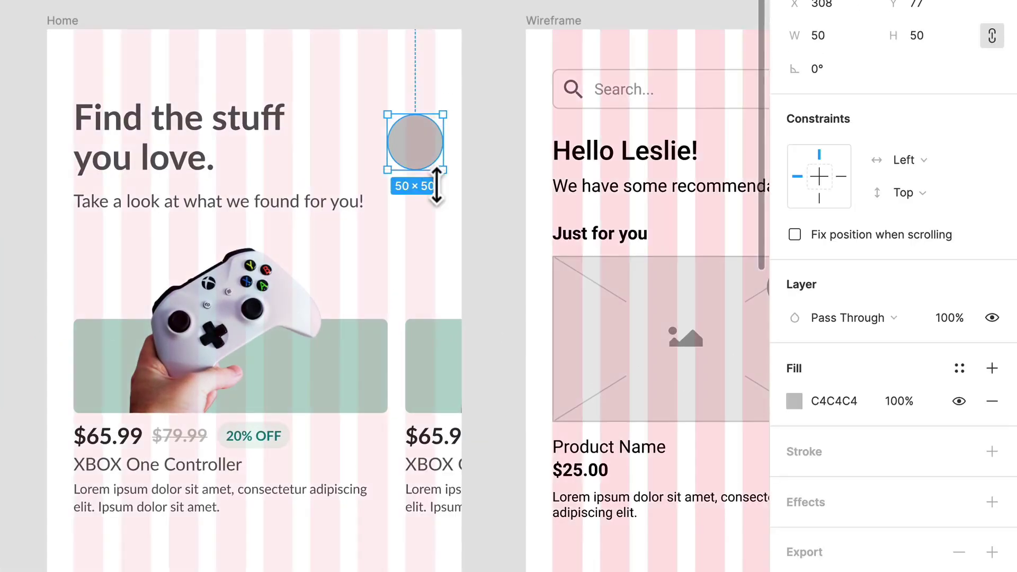
scroll(403, 127, "up", 5)
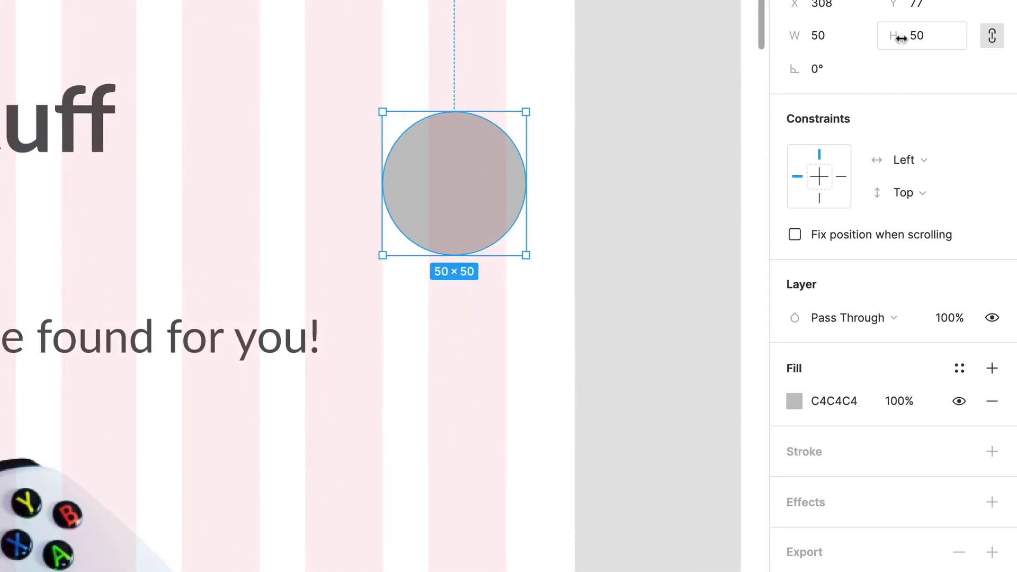
left_click(933, 37)
type("40")
key("Return")
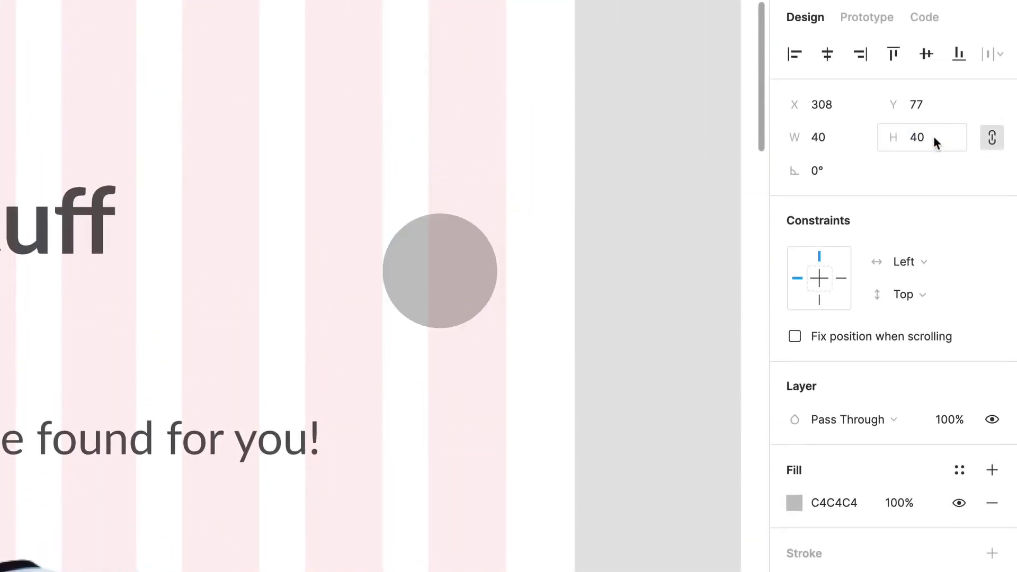
left_click_drag(455, 288, 465, 246)
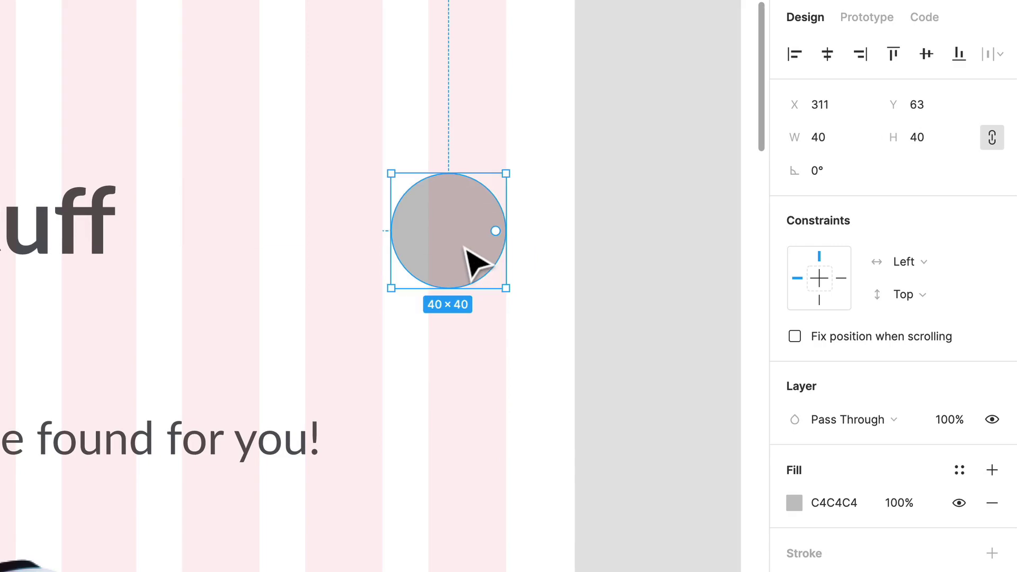
Fill the circle with an avatar photo from the Content Reel plugin
left_click(67, 7)
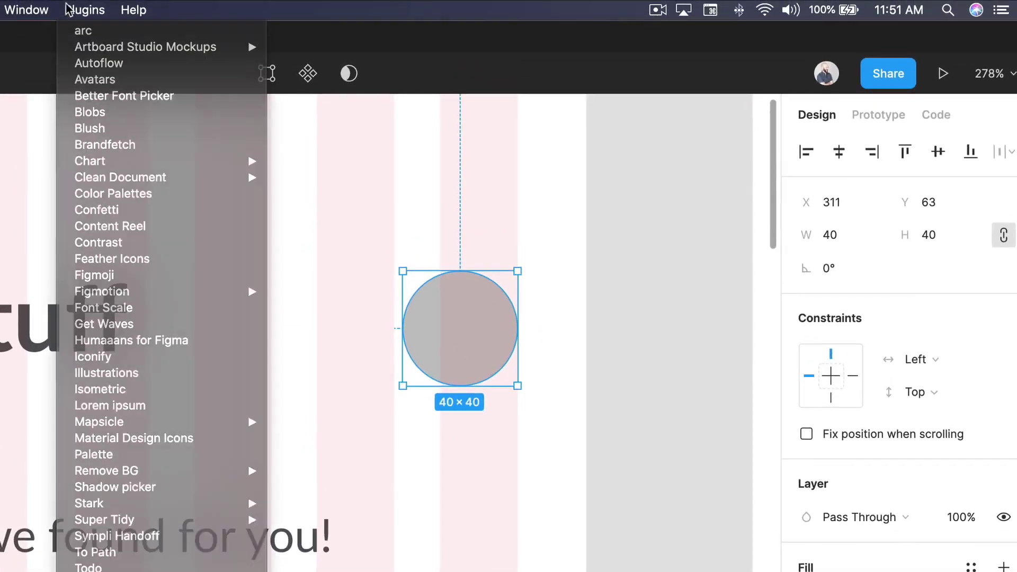
left_click(136, 227)
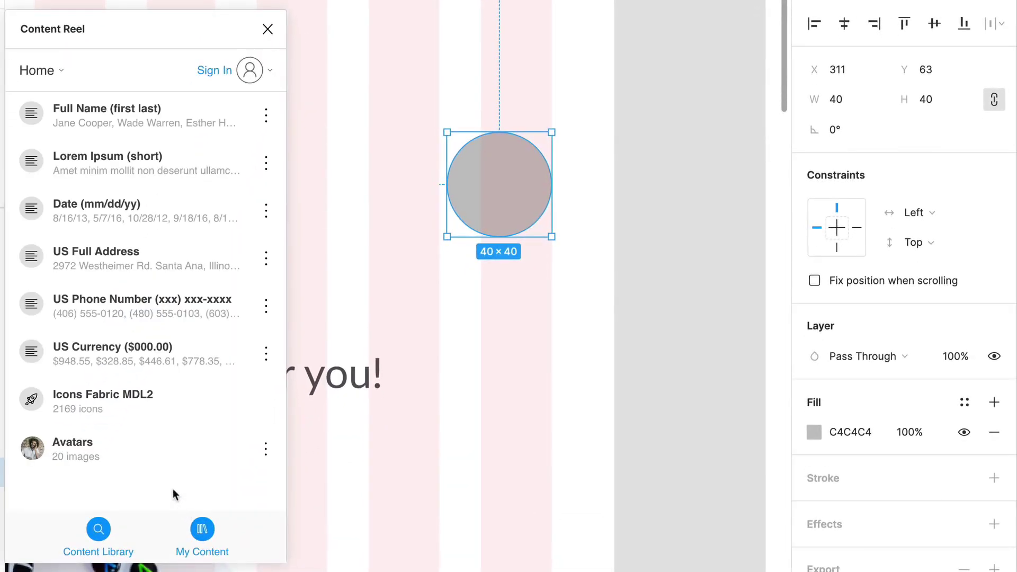
left_click(81, 460)
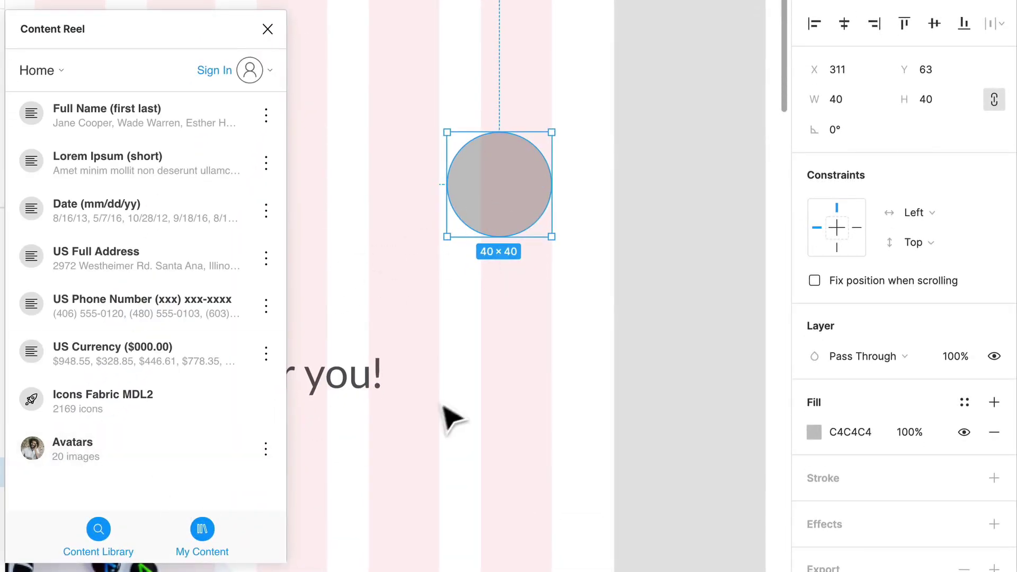
left_click(267, 29)
Deselect the avatar circle and hide the layout grid
scroll(504, 400, "down", 5)
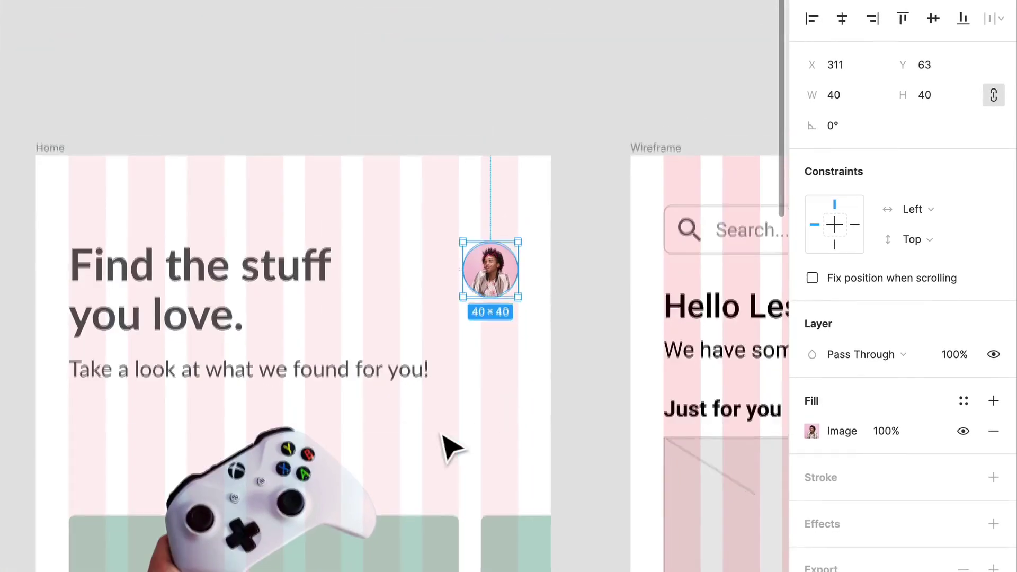
scroll(450, 447, "down", 3)
left_click(505, 371)
left_click(539, 259)
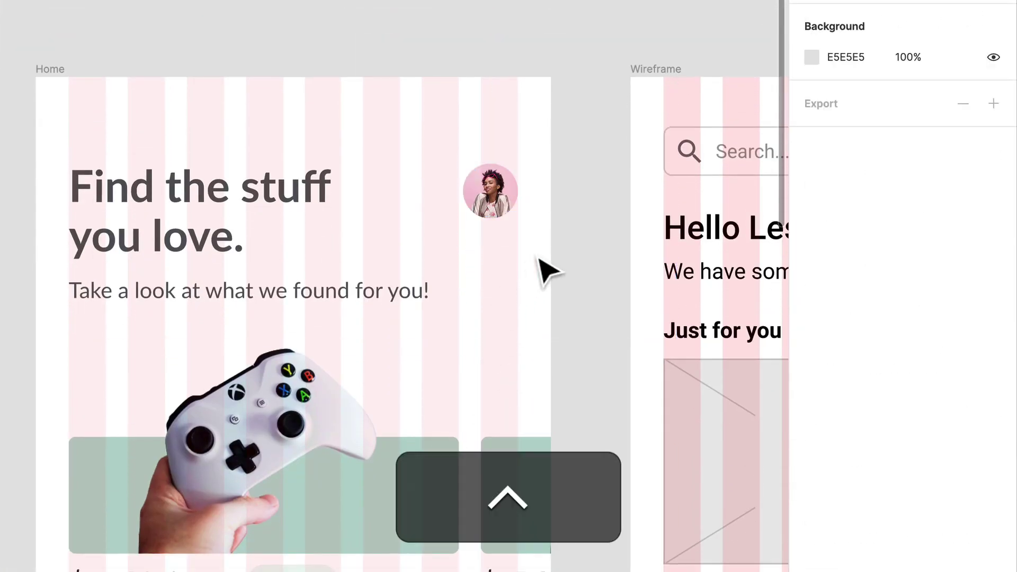
key("ctrl+g")
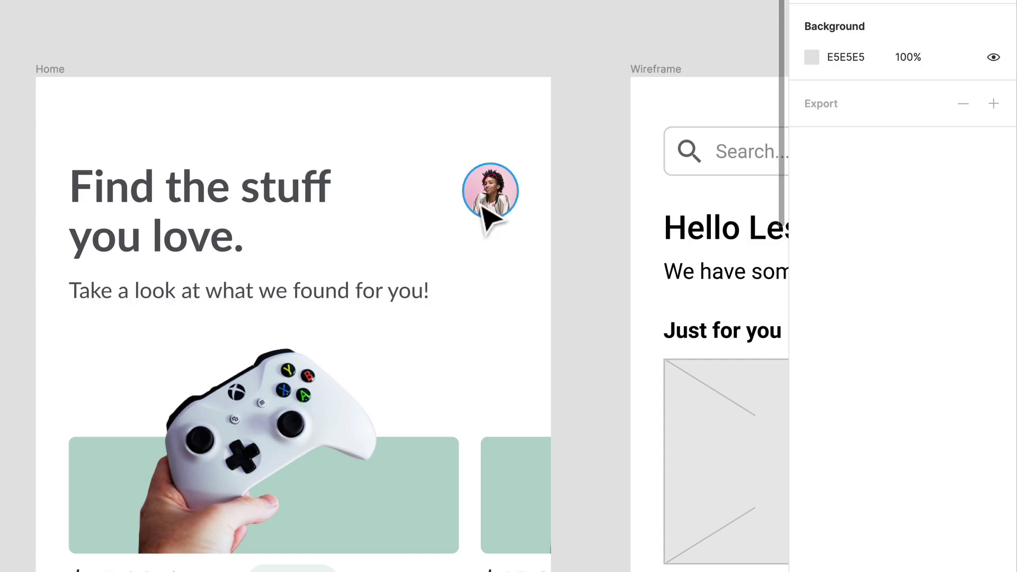
Nudge the avatar circle up to Y 61, then pan to the controller card
left_click(507, 206)
left_click_drag(511, 212, 512, 210)
scroll(408, 448, "down", 2)
scroll(411, 450, "down", 7)
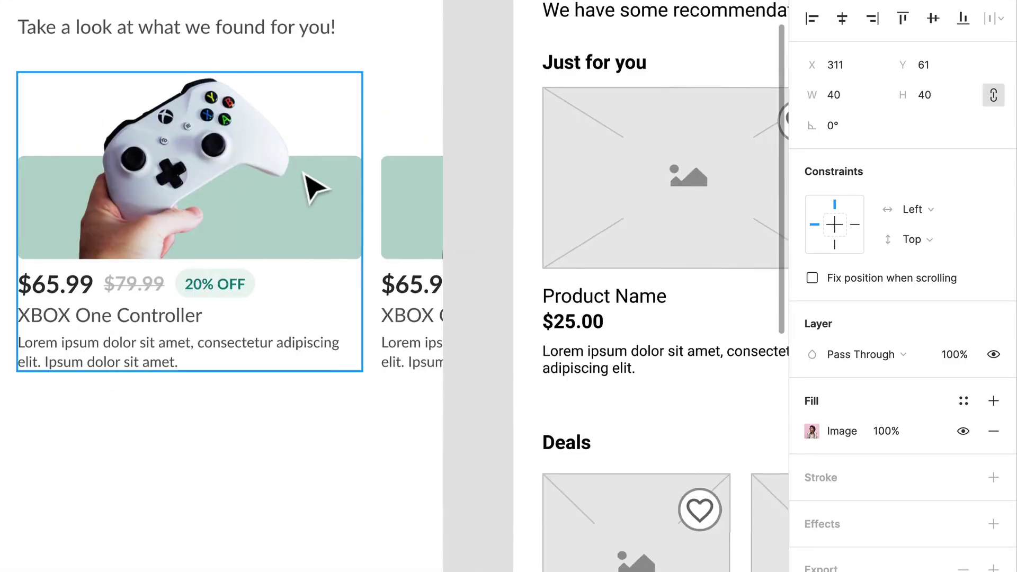
scroll(379, 370, "down", 5)
scroll(379, 368, "up", 5)
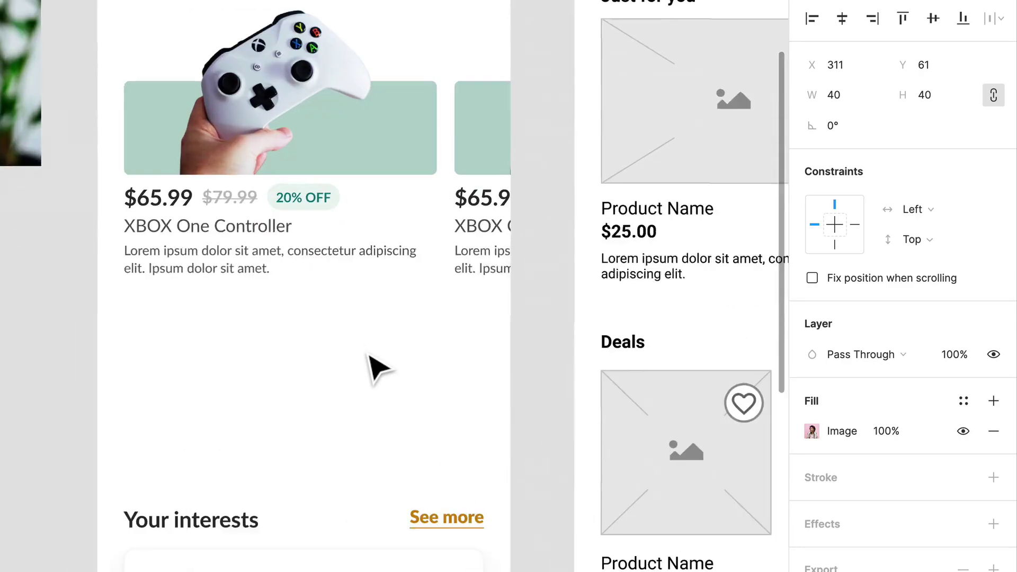
scroll(379, 368, "down", 1)
left_click_drag(273, 397, 415, 483)
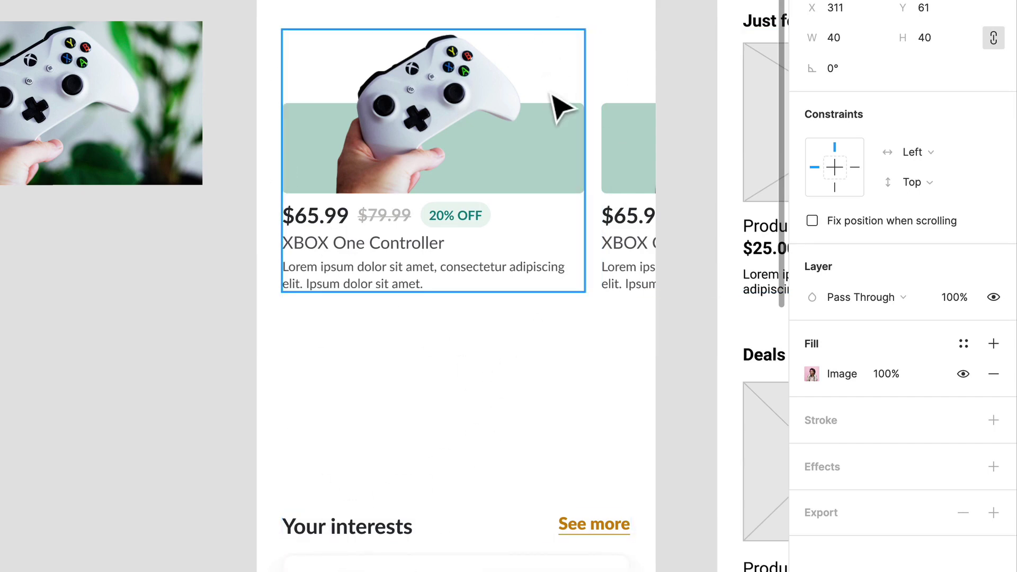
Draw a 327×40 frame below the controller card and add a Discover more text box inside
left_click(453, 357)
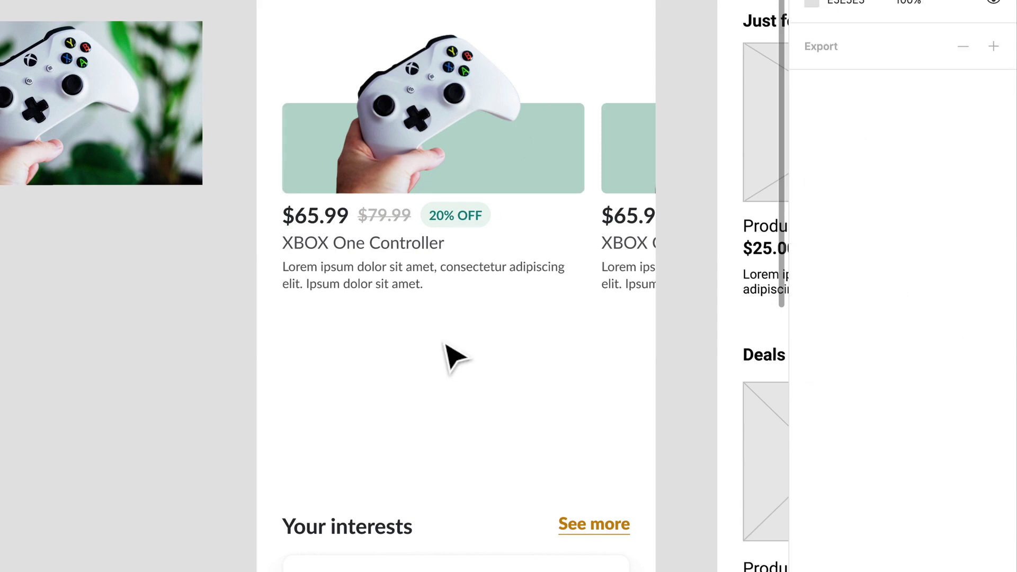
key("f")
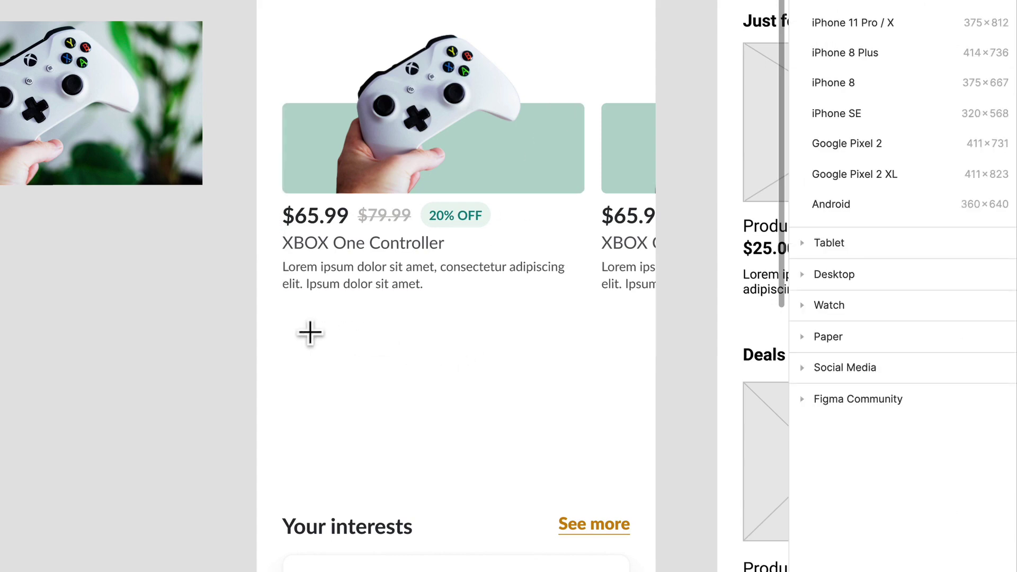
left_click_drag(293, 315, 630, 357)
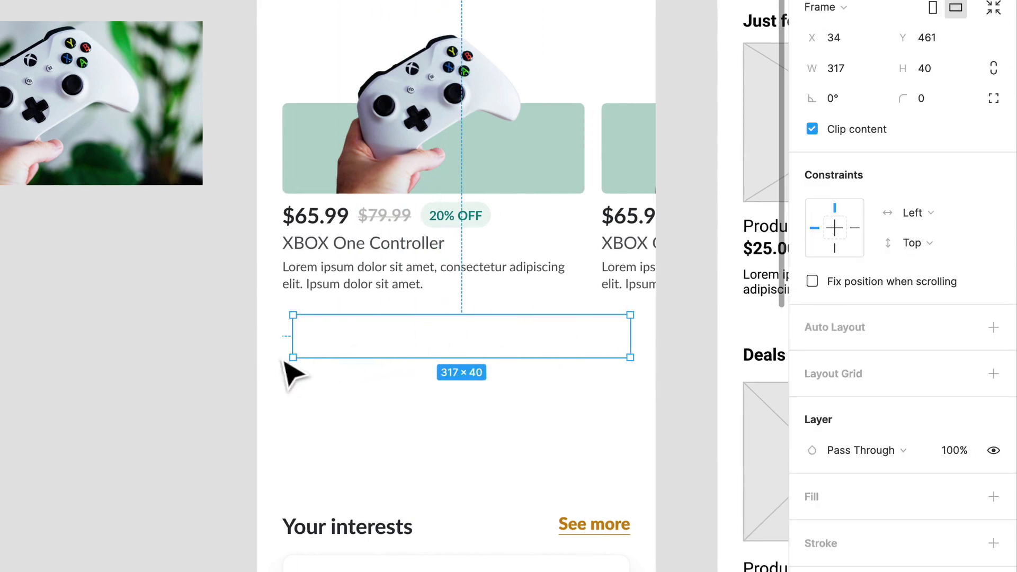
left_click_drag(307, 358, 300, 359)
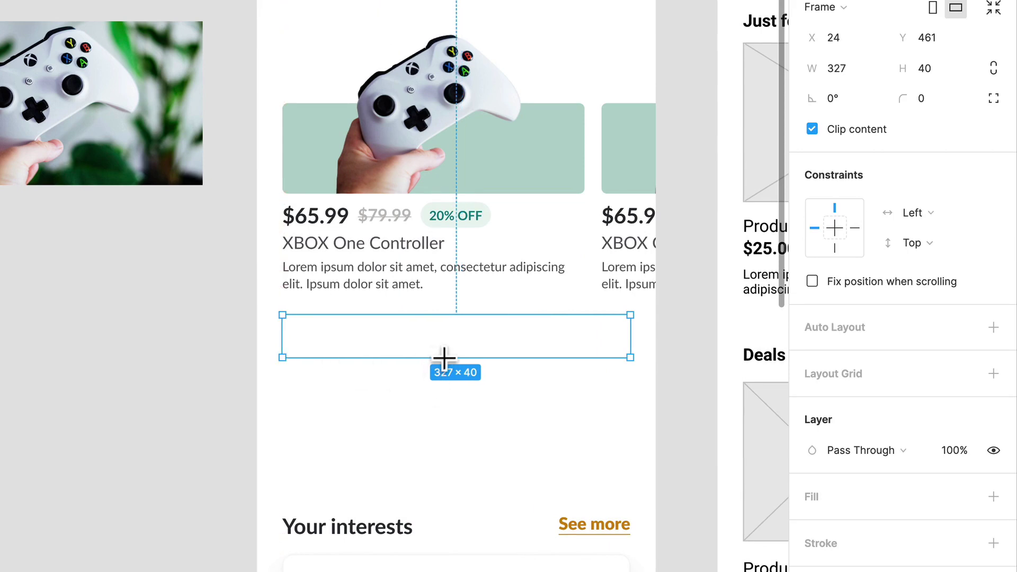
left_click_drag(382, 319, 541, 358)
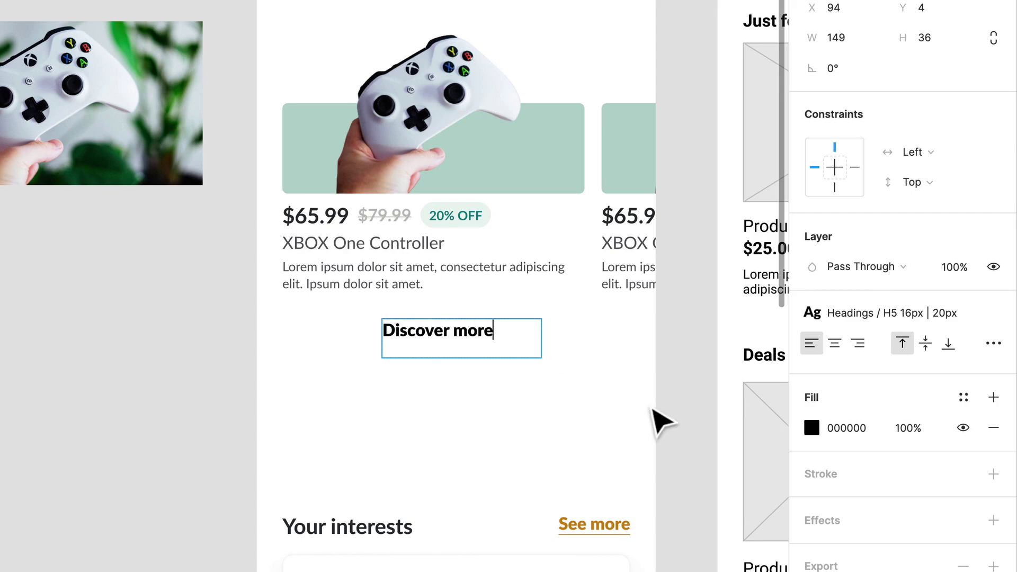
Give the Discover more text the Headings / H5 style, centre alignment and Auto width resizing
key("ctrl+a")
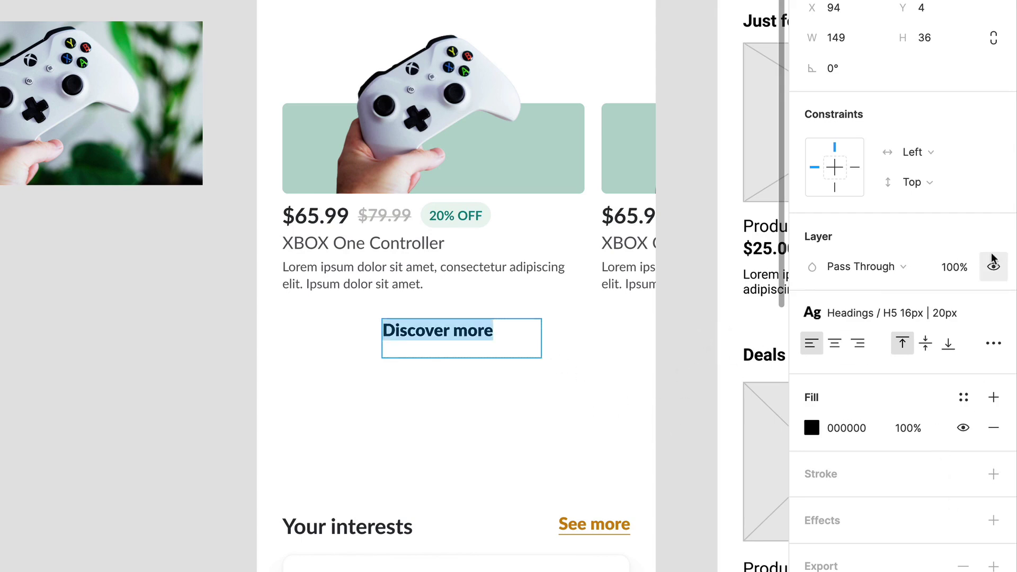
left_click(857, 319)
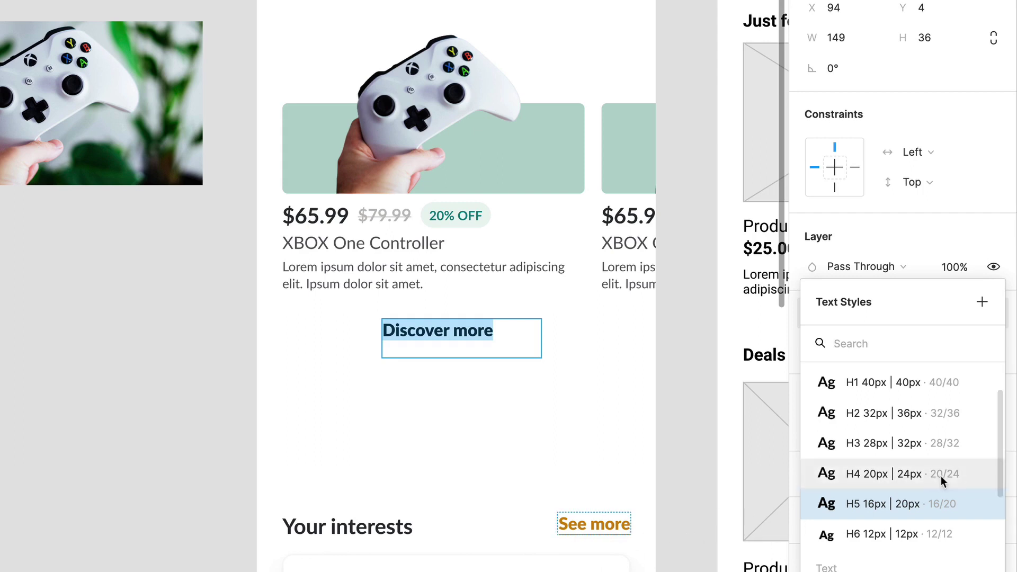
left_click(922, 504)
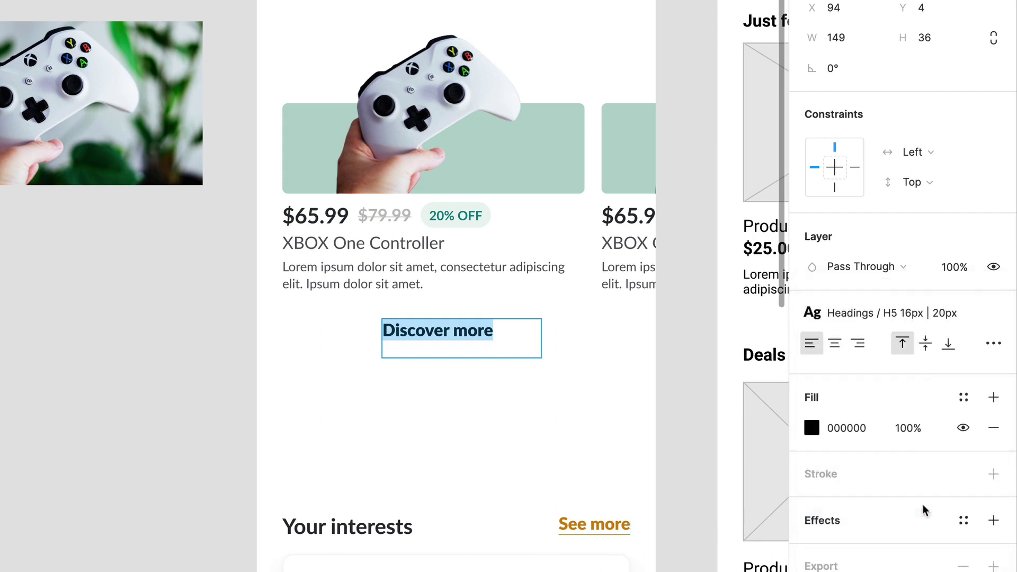
left_click(834, 343)
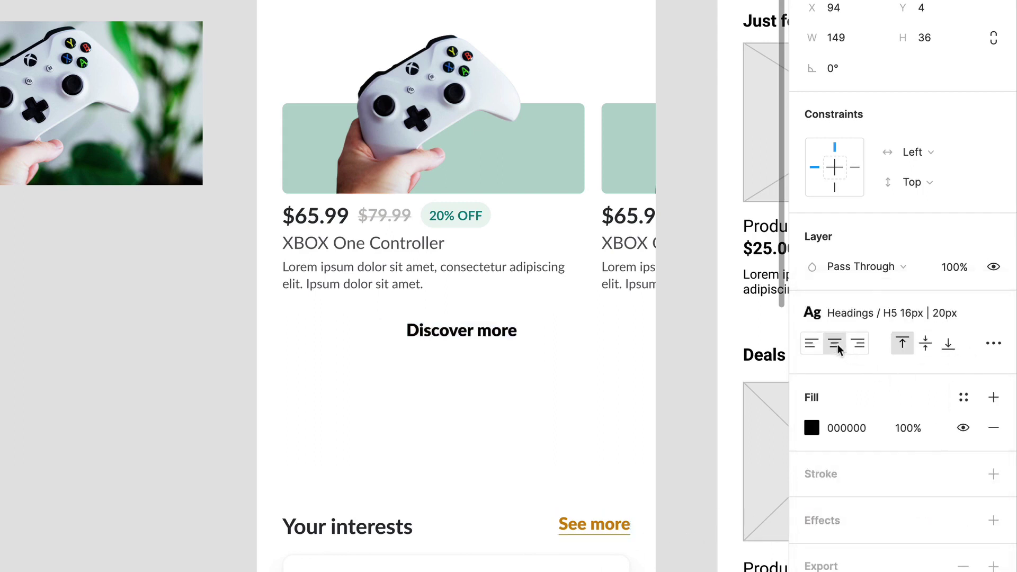
left_click(993, 343)
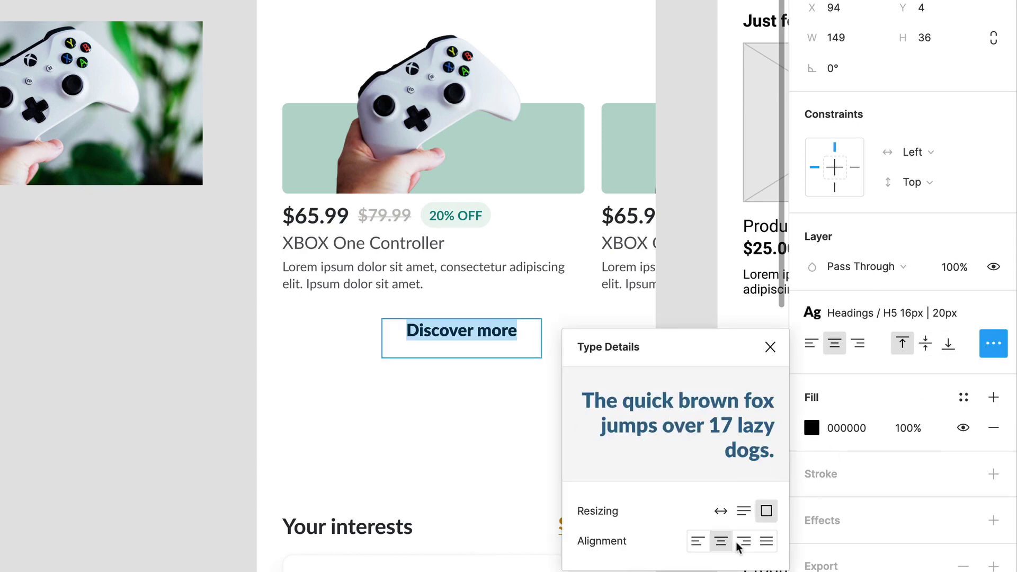
left_click(720, 511)
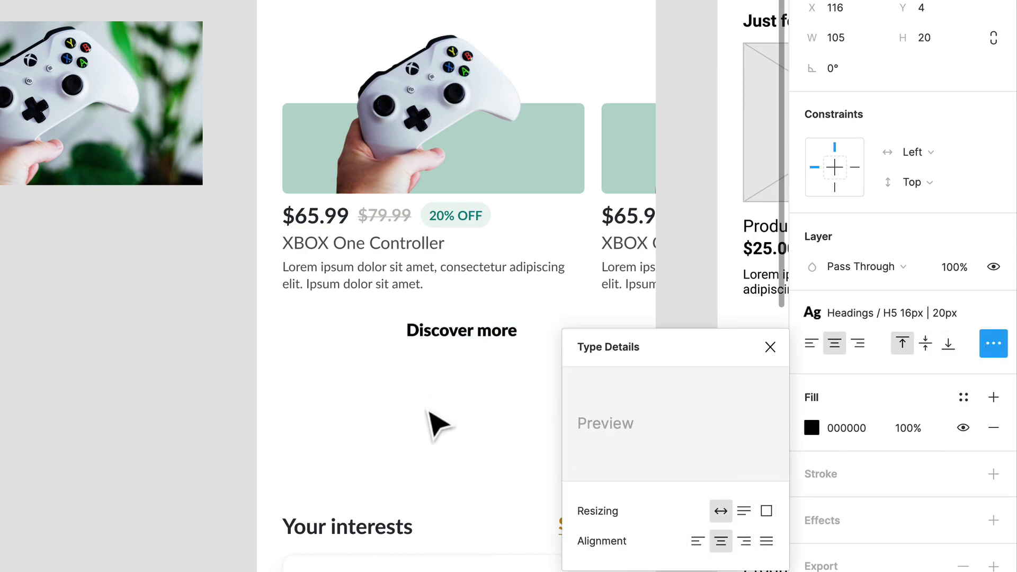
left_click(504, 381)
Add vertical auto layout with fixed width, 0 horizontal padding and 14 vertical padding
left_click(522, 336)
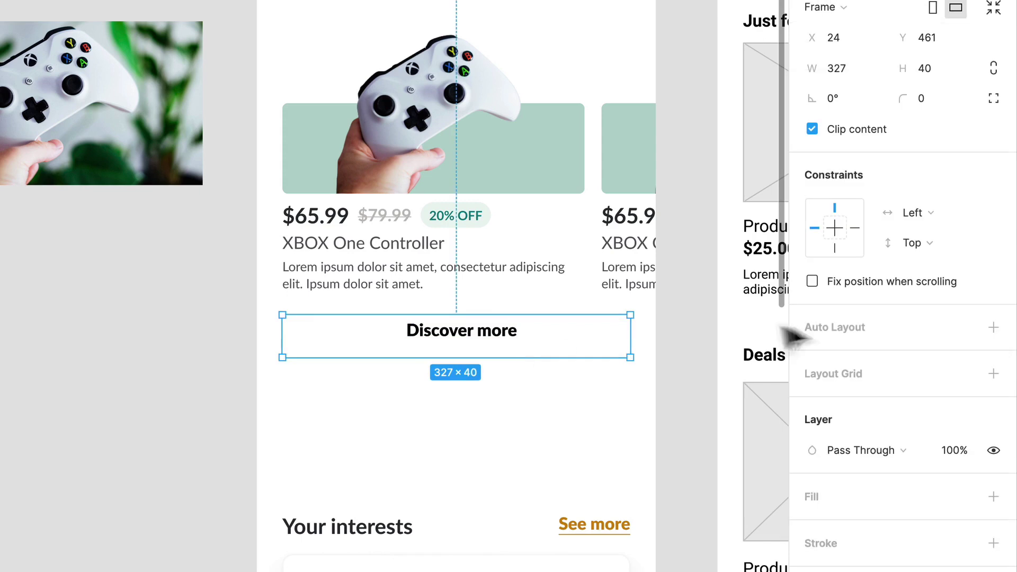
left_click(991, 327)
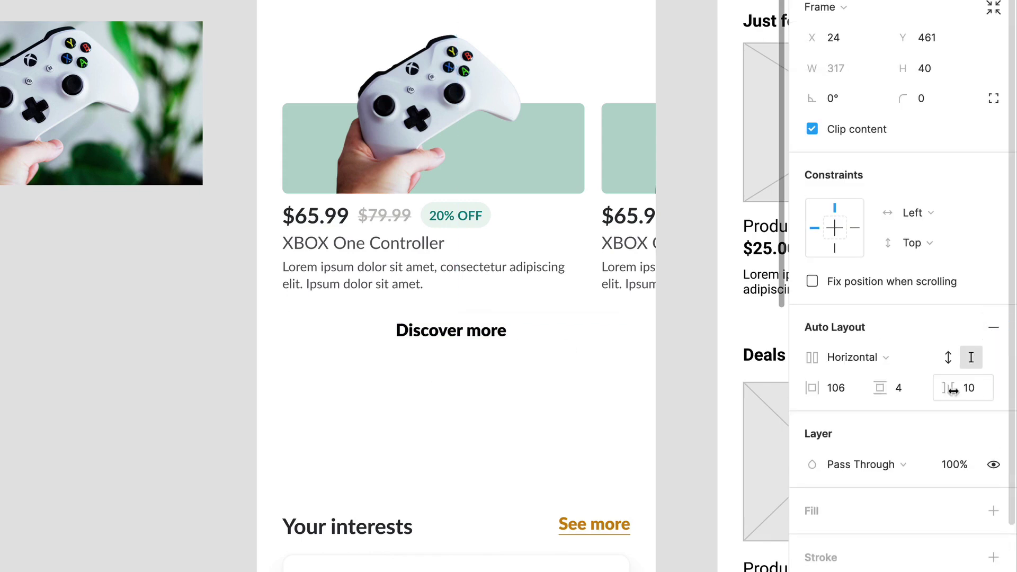
left_click(853, 357)
left_click(839, 379)
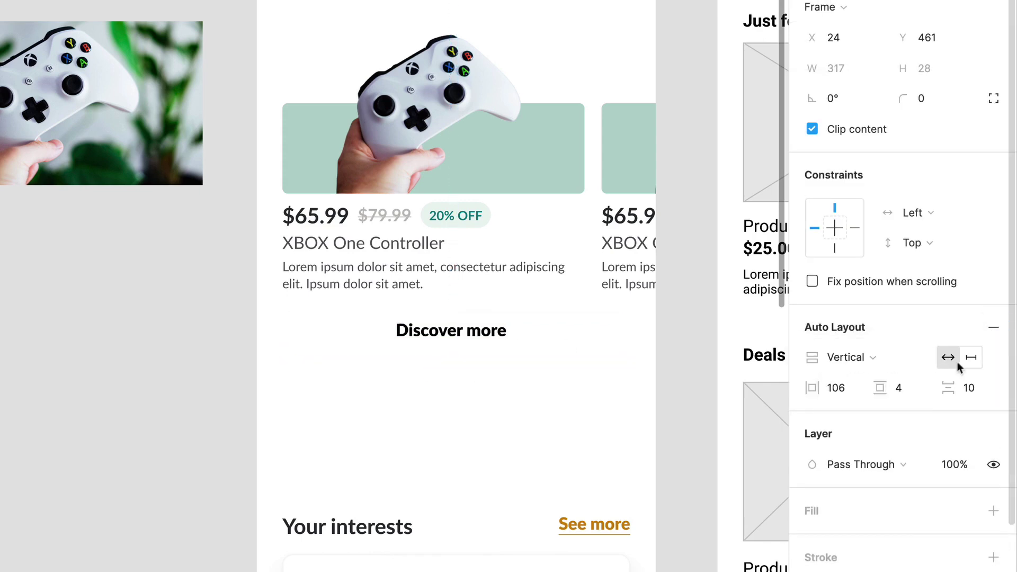
left_click(971, 357)
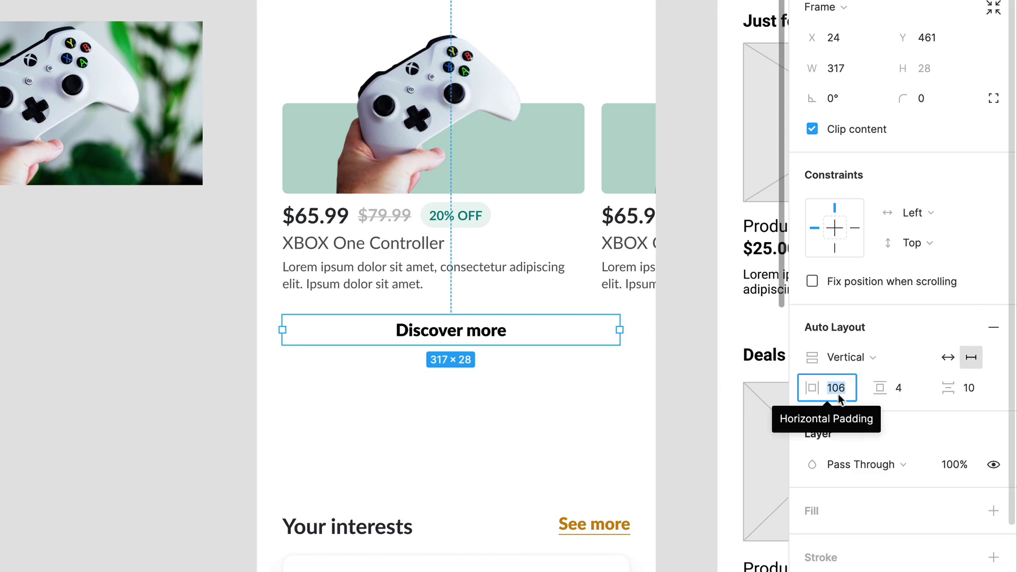
type("0")
key("Return")
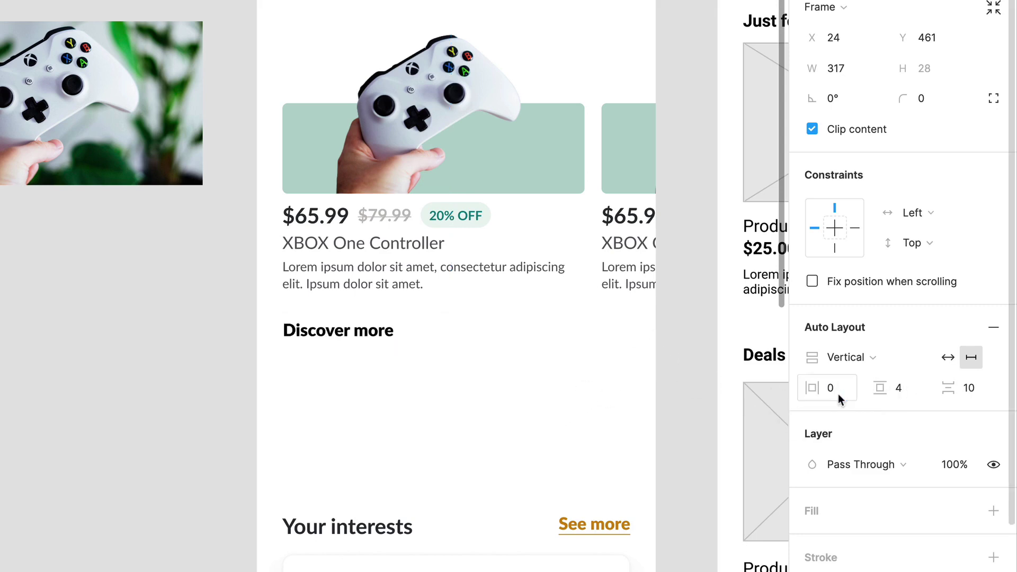
left_click(907, 395)
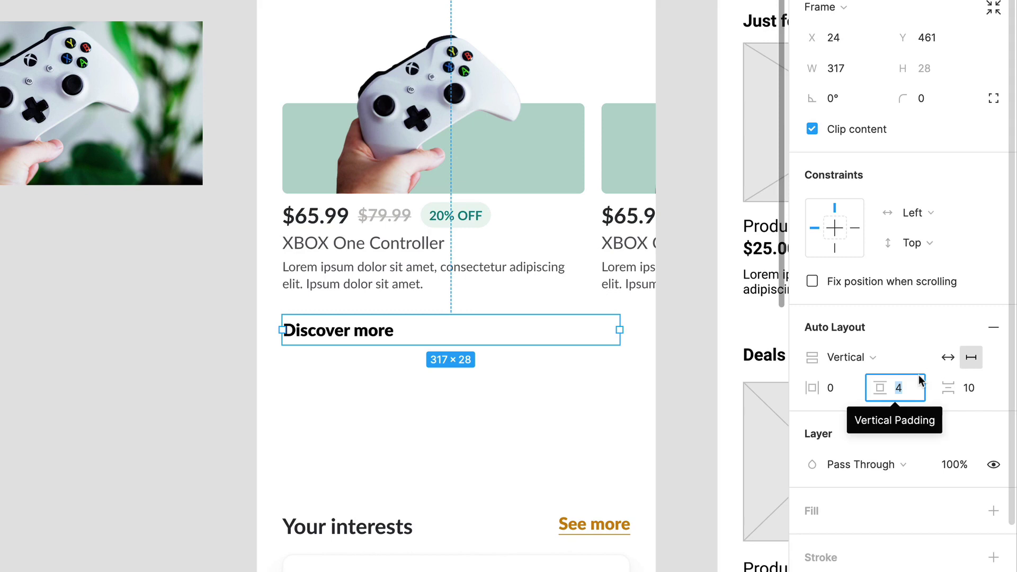
type("16")
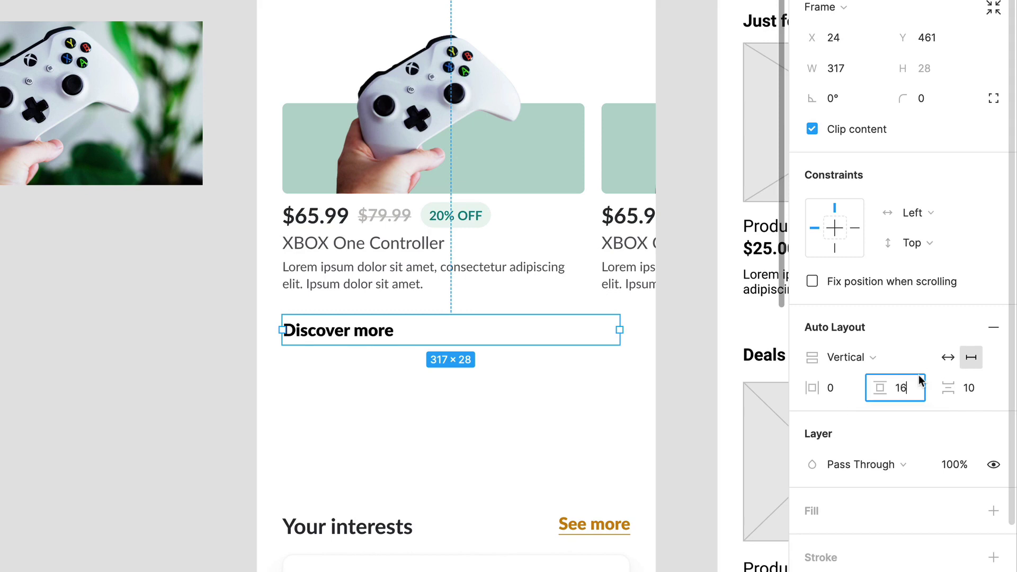
key("Return")
left_click(919, 391)
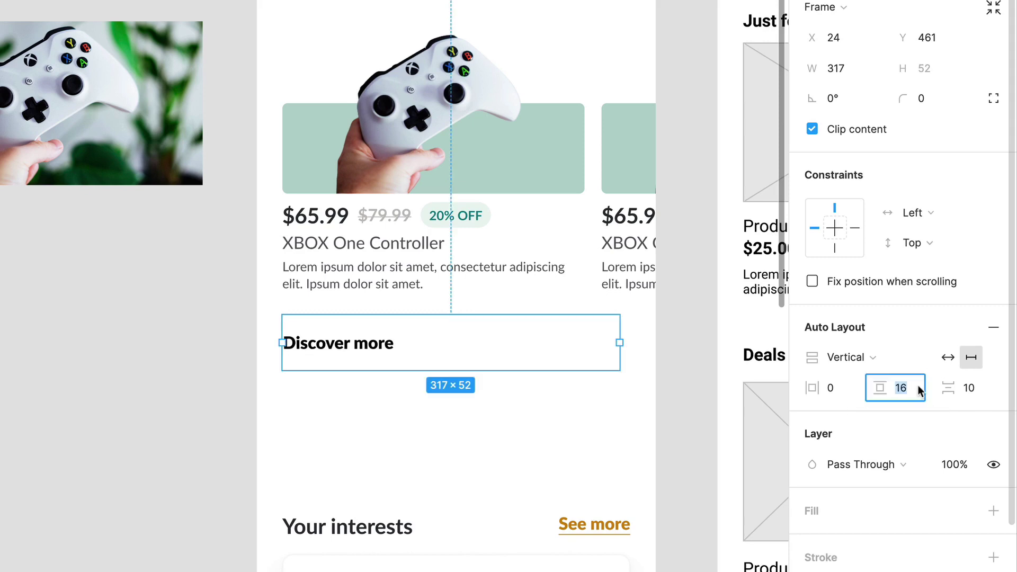
key("Return")
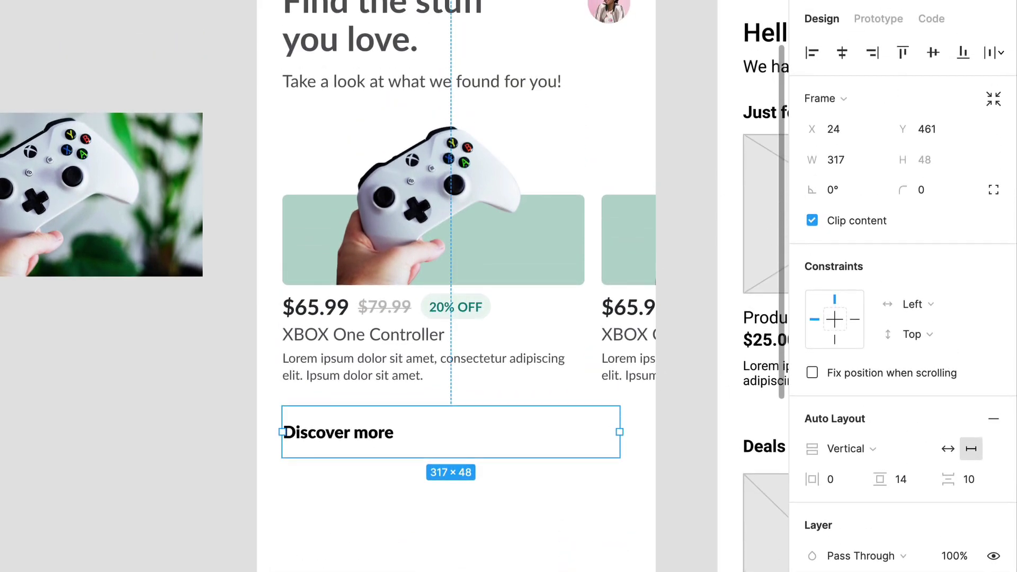
Centre the label, restore the button width to 327 and set item spacing to 0
left_click(356, 433)
key("alt+h")
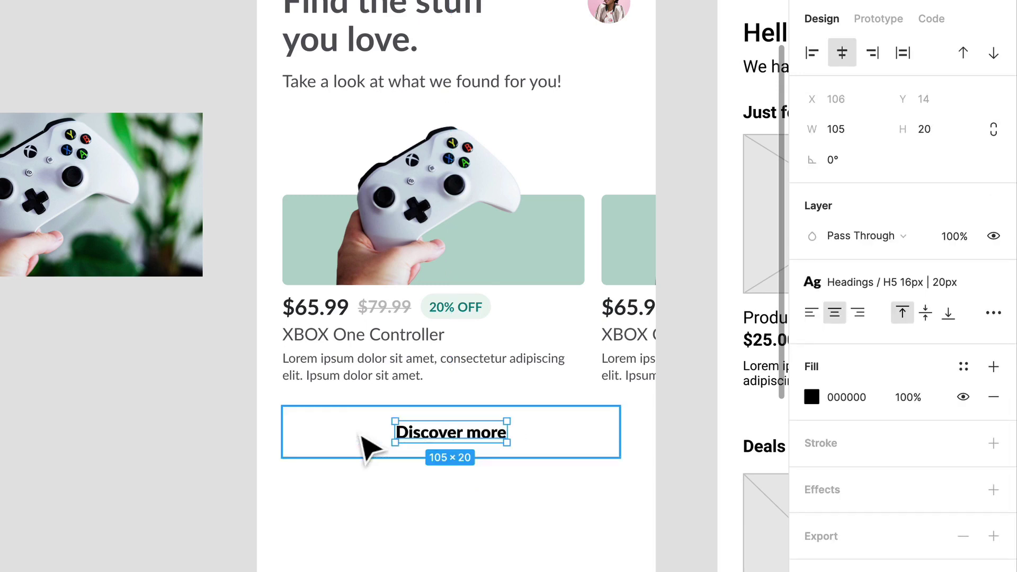
left_click(561, 454)
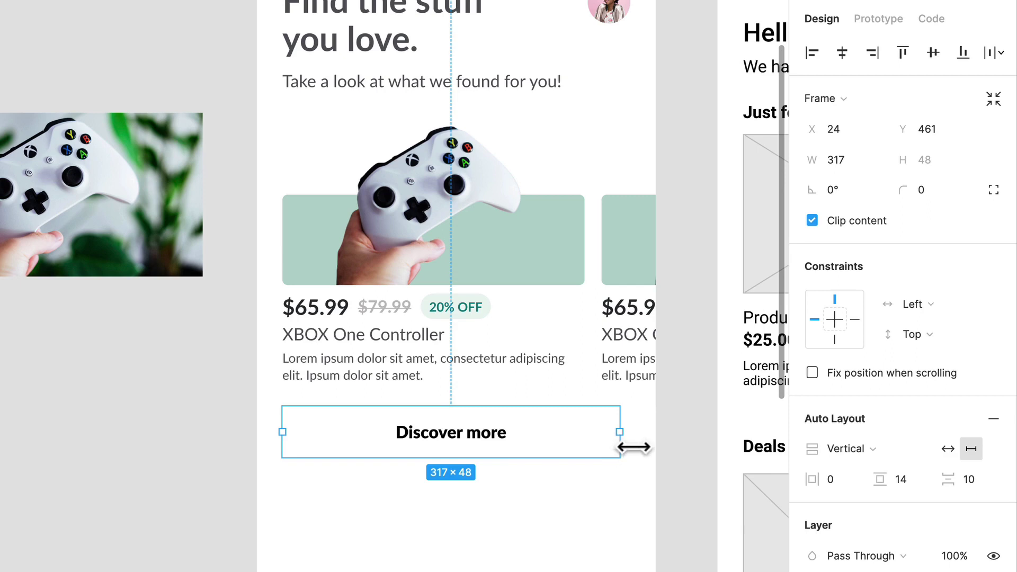
mouse_move(633, 447)
left_mouse_down()
mouse_move(708, 443)
mouse_move(649, 458)
left_mouse_up()
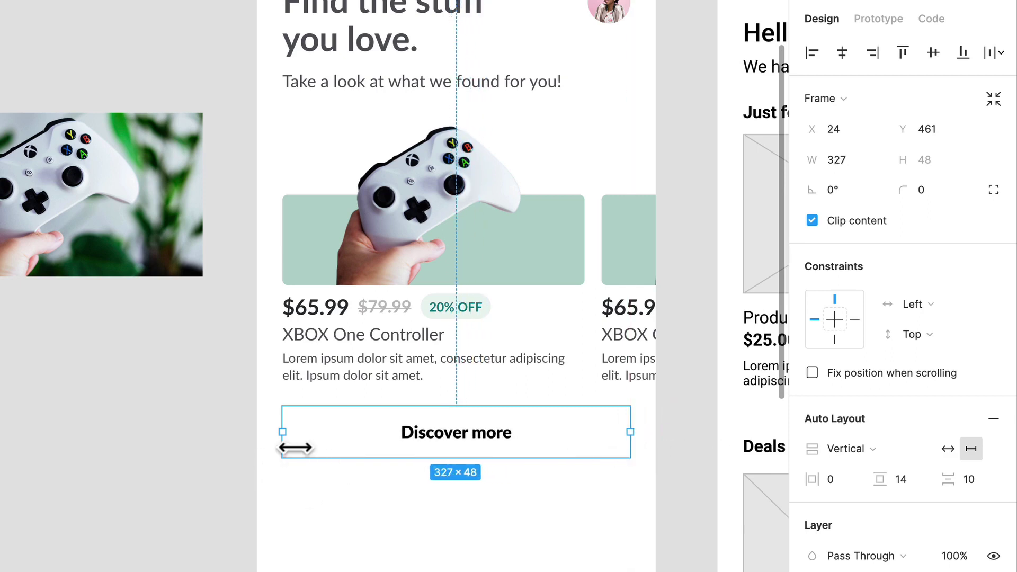
mouse_move(295, 447)
left_mouse_down()
mouse_move(307, 448)
mouse_move(295, 447)
left_mouse_up()
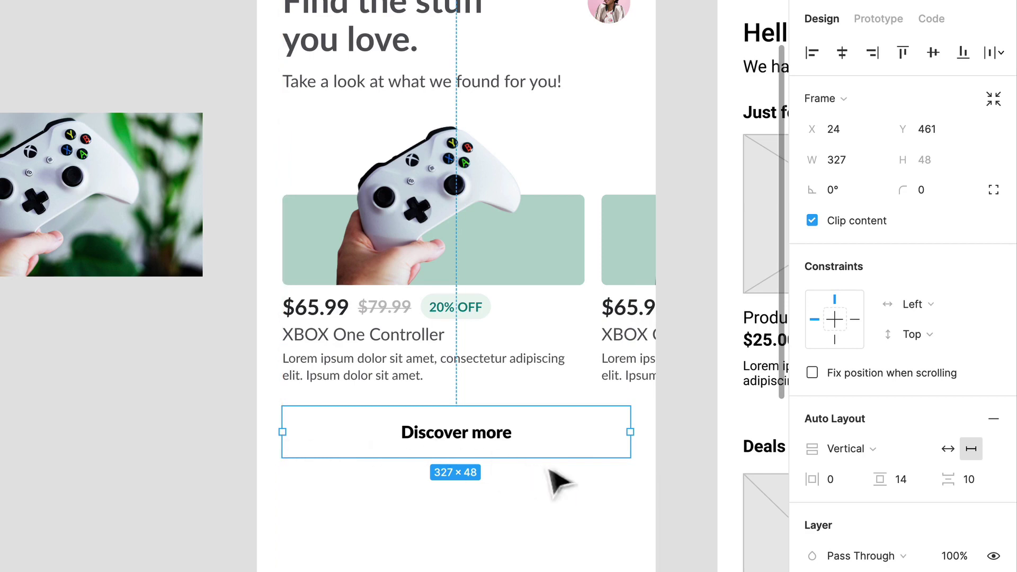
left_click(977, 478)
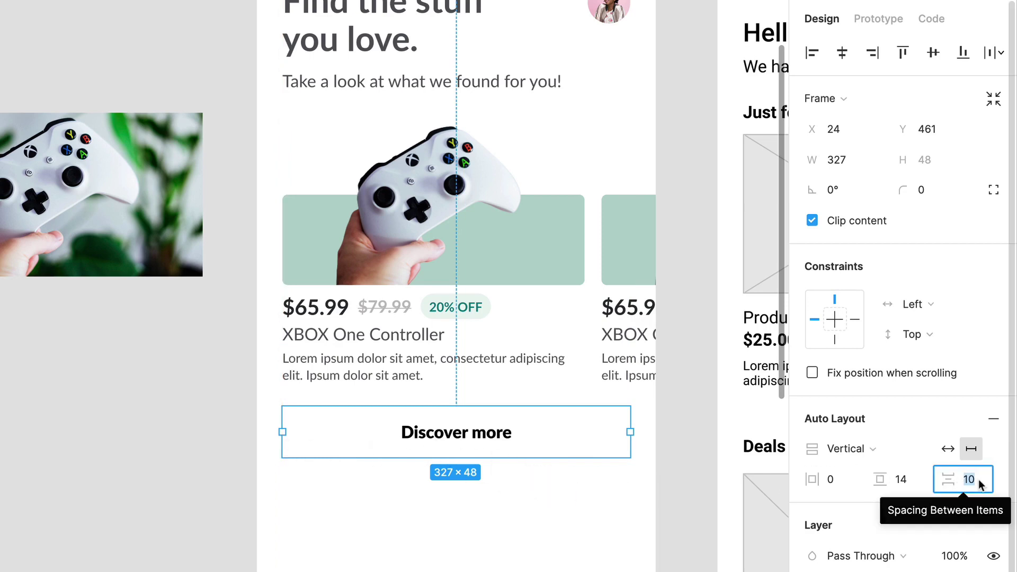
type("0")
key("Return")
scroll(935, 520, "down", 3)
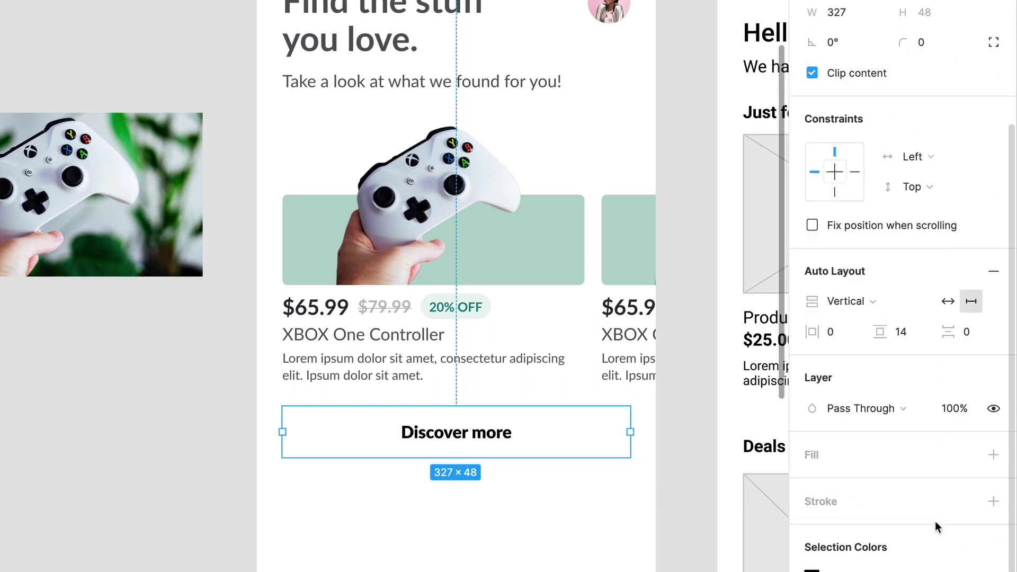
left_click(973, 457)
left_click(827, 540)
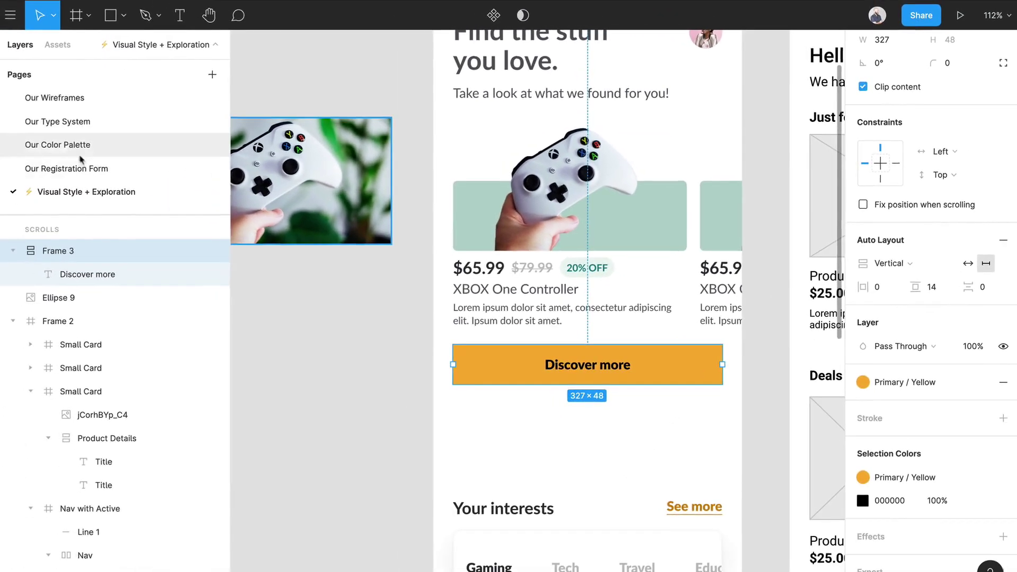
left_click(49, 142)
left_click(365, 226)
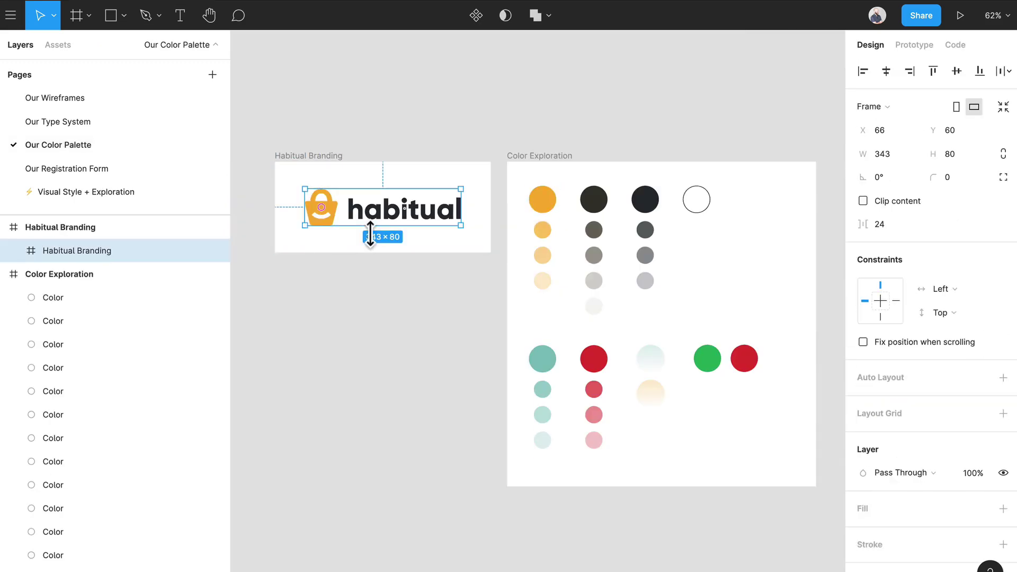
left_click(90, 192)
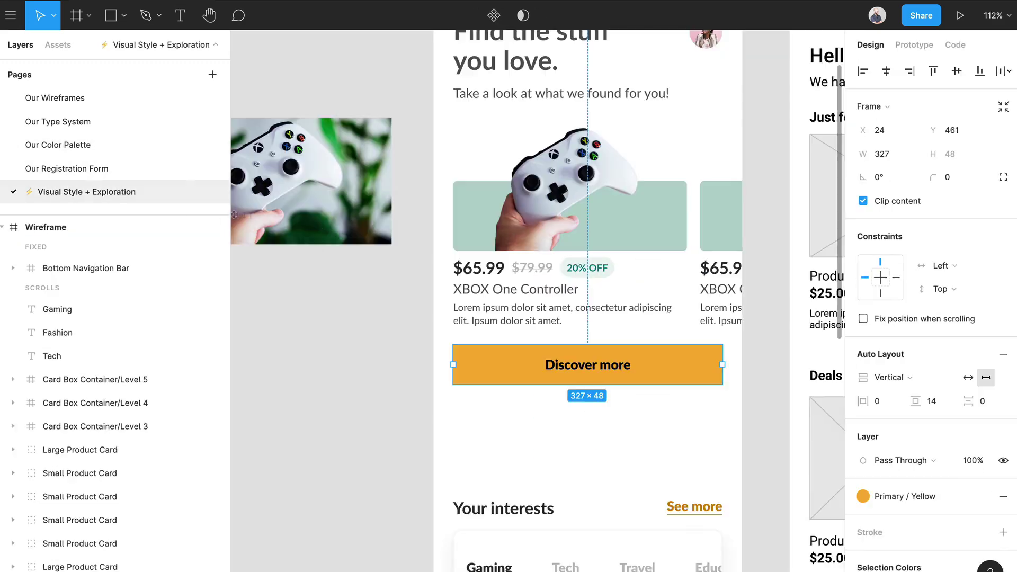
left_click(402, 347)
scroll(398, 336, "down", 5)
key("ctrl+v")
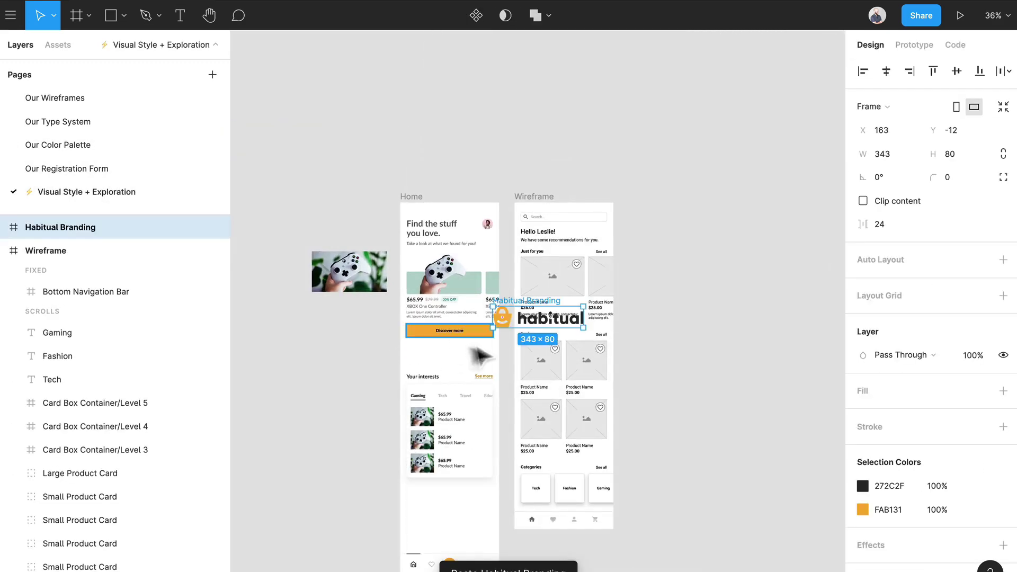
left_click_drag(550, 318, 352, 232)
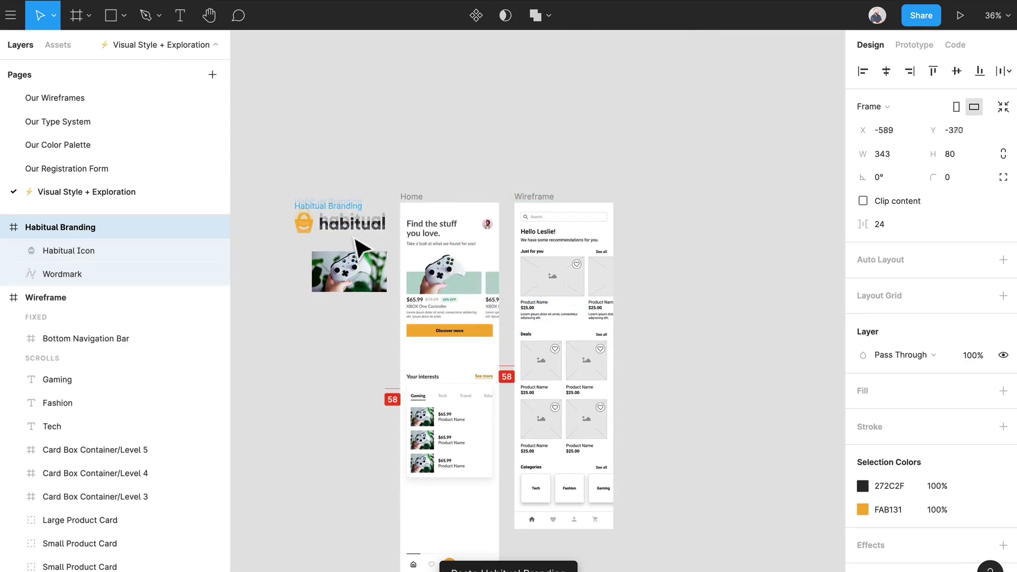
left_click(364, 352)
scroll(365, 354, "up", 4)
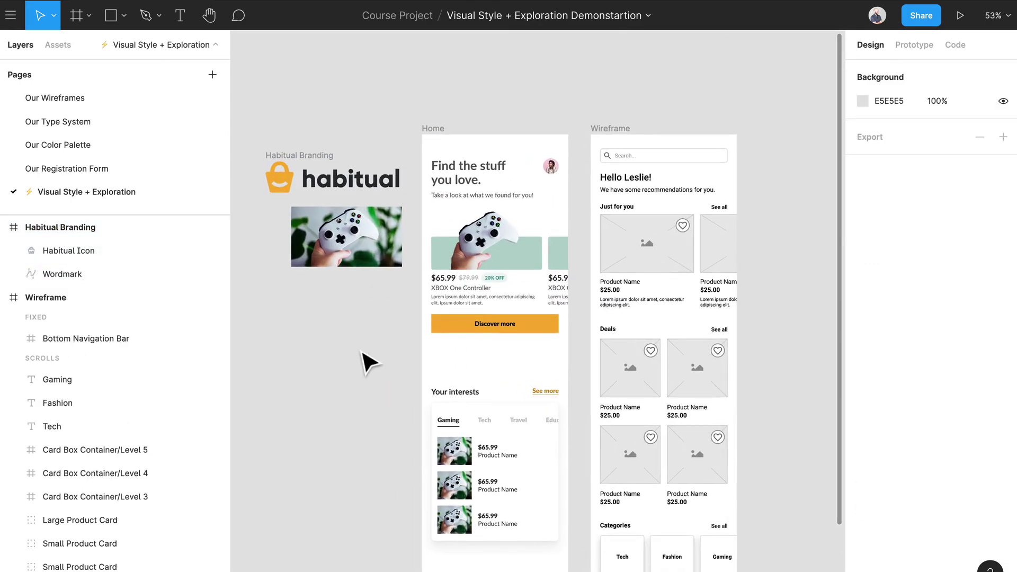
scroll(381, 318, "up", 2)
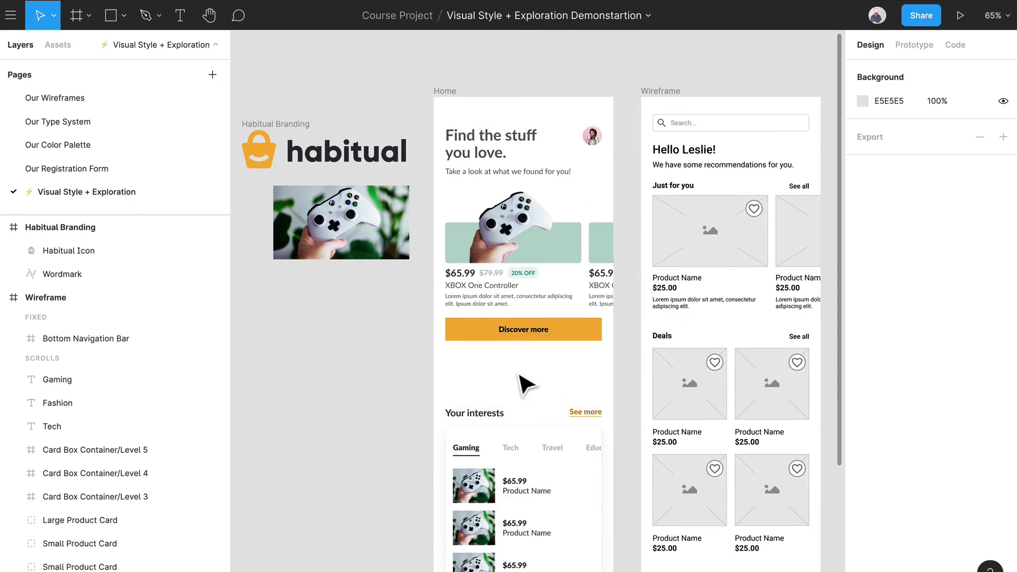
scroll(558, 355, "up", 4)
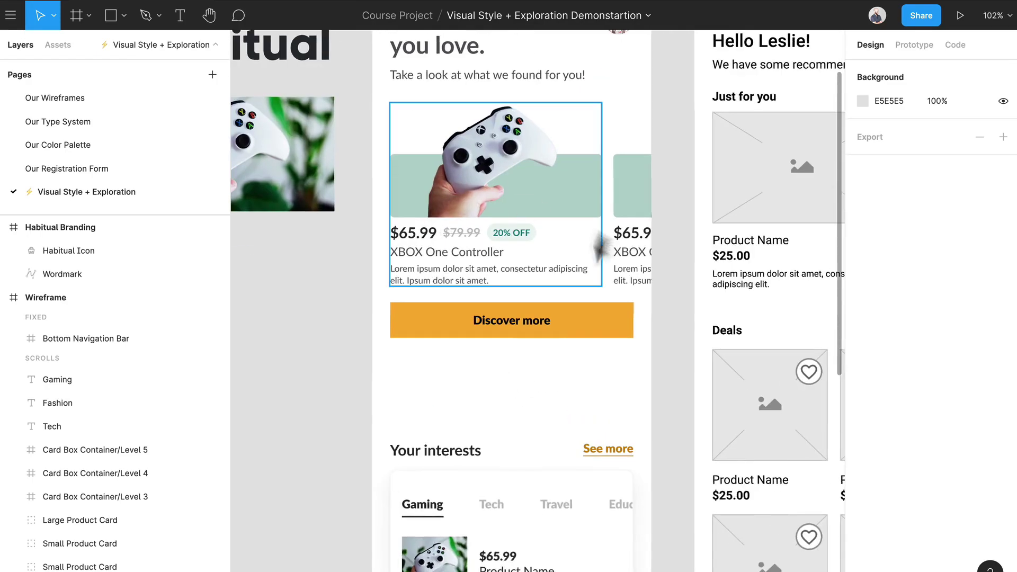
left_click_drag(483, 263, 594, 352)
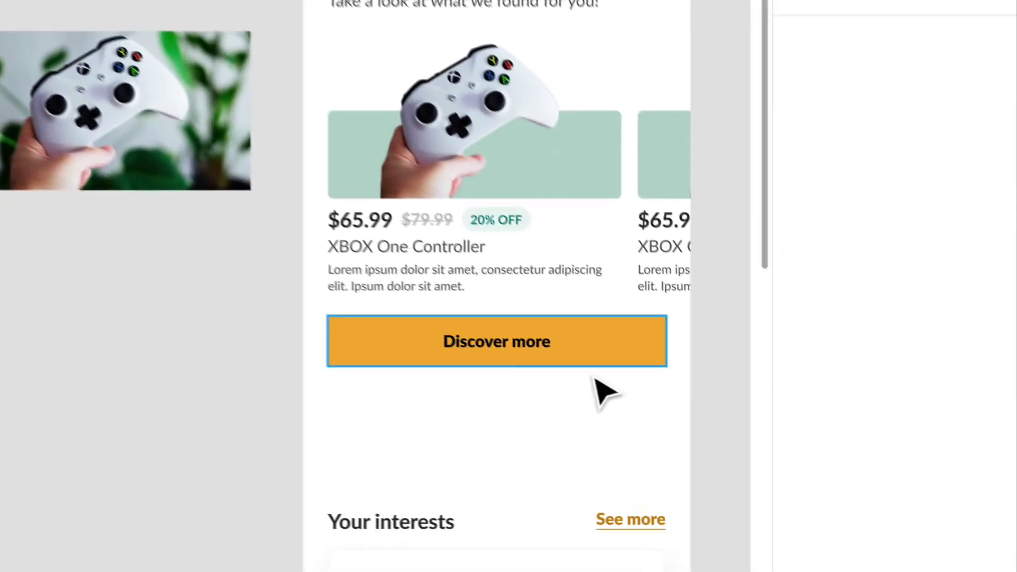
Set the Discover more button's corner radius to 100
left_click(722, 429)
left_click(962, 210)
type("100")
key("Return")
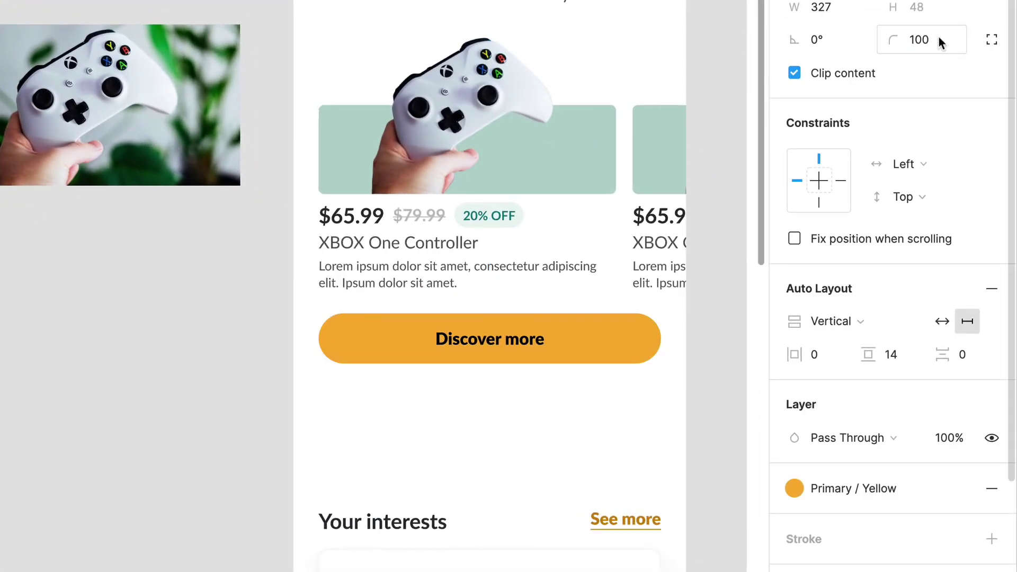
Select the Discover more label and bring up its fill colour styles
double_click(514, 346)
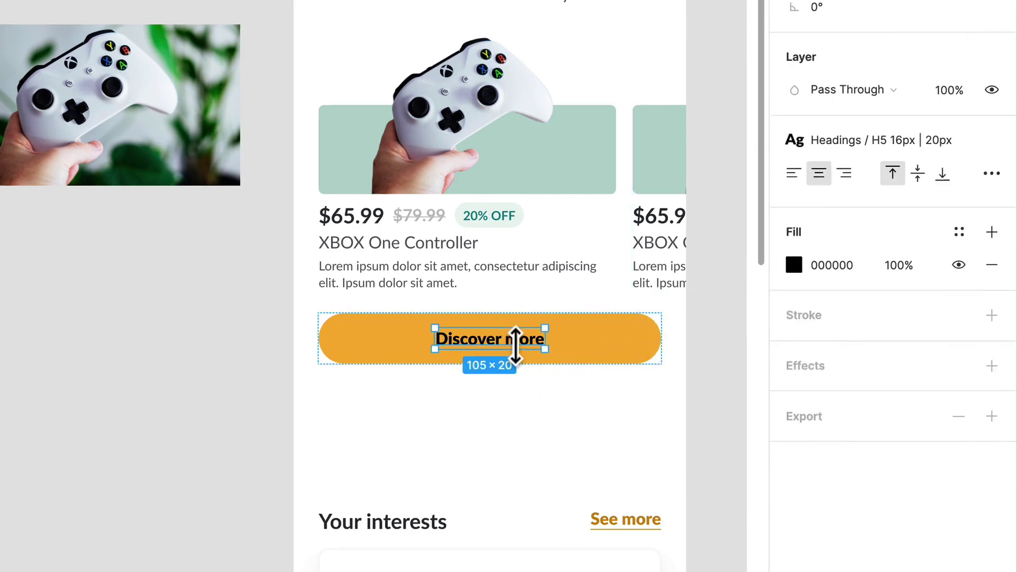
left_click(958, 231)
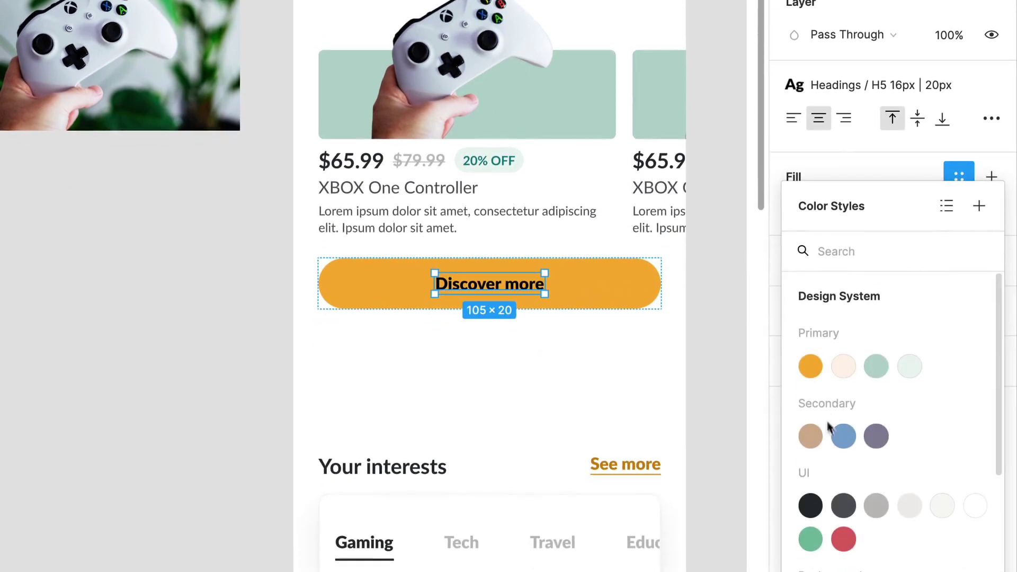
scroll(847, 487, "down", 3)
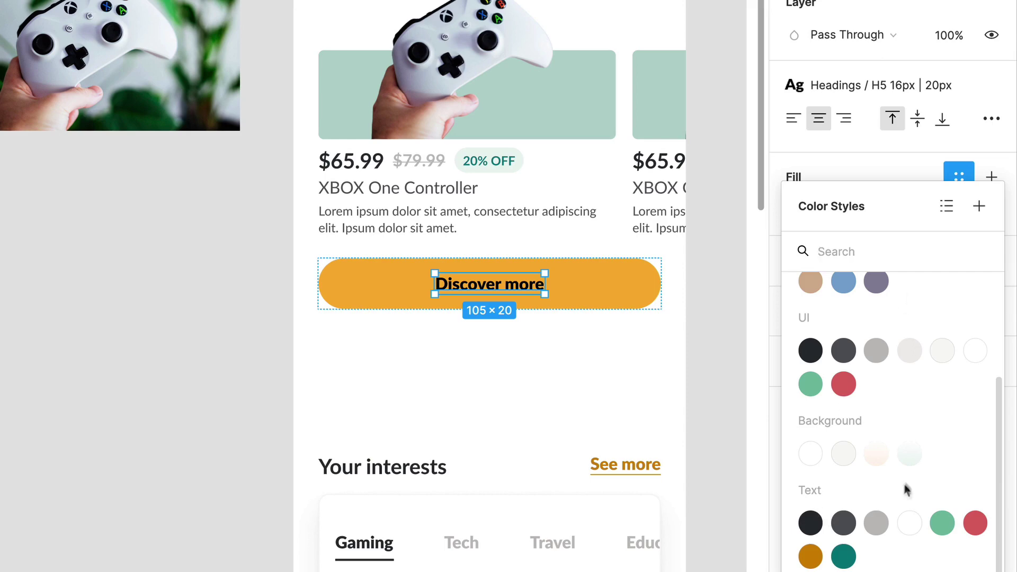
scroll(830, 329, "up", 3)
scroll(830, 328, "down", 3)
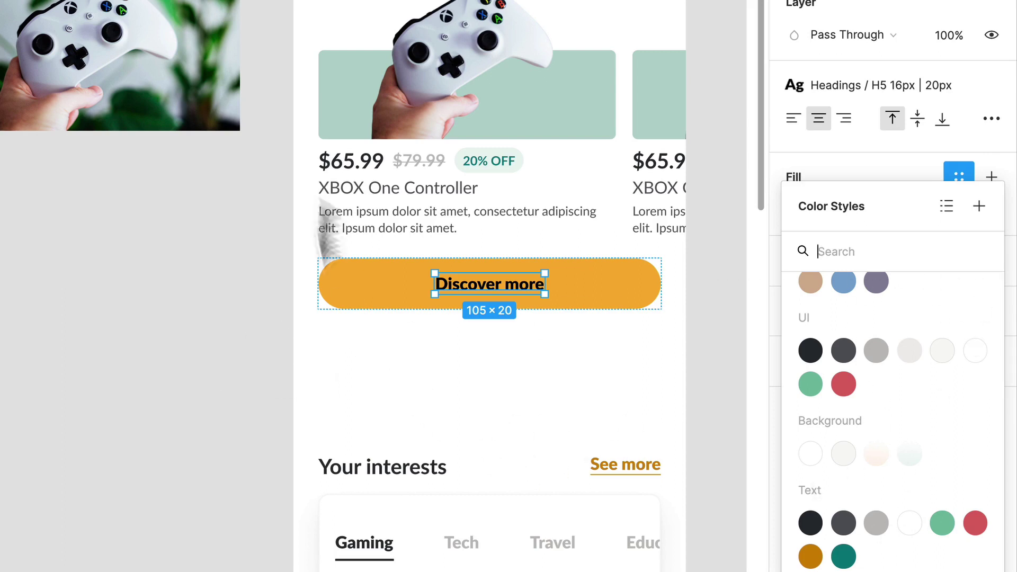
Replace the very dark gray in the card's text group with the Text / Very Dark Gray style
left_click(496, 113)
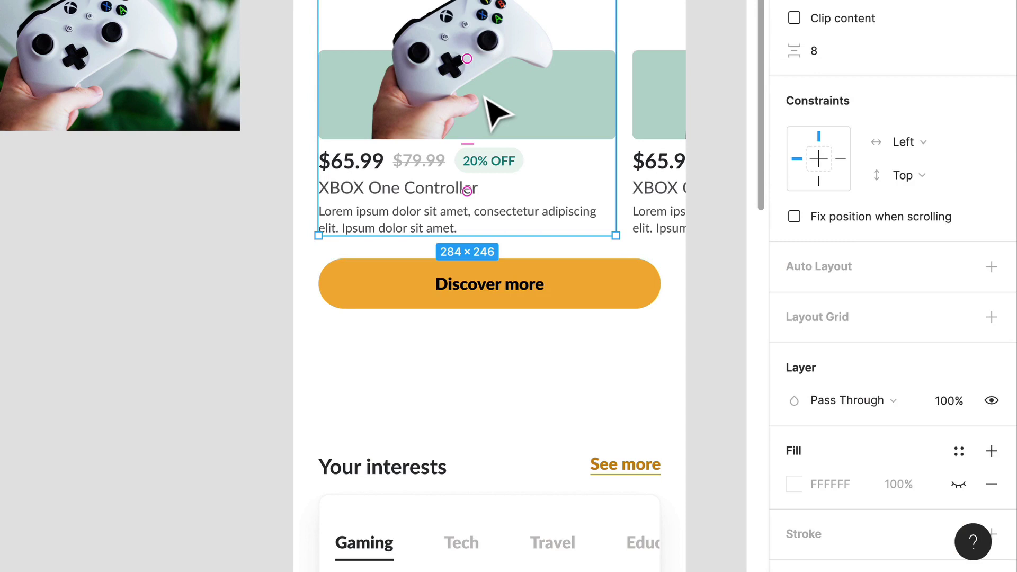
left_click(390, 198)
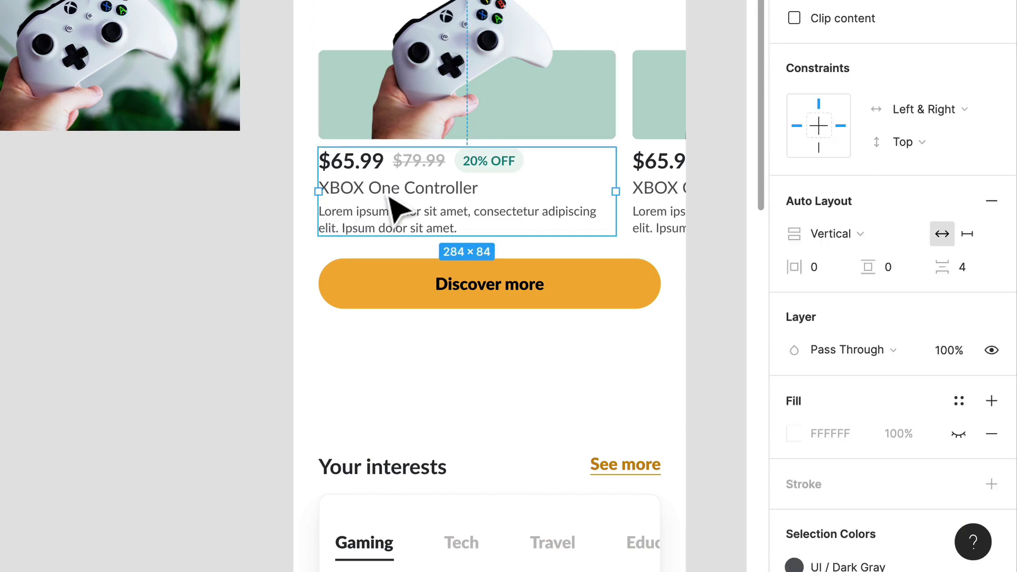
scroll(805, 379, "down", 5)
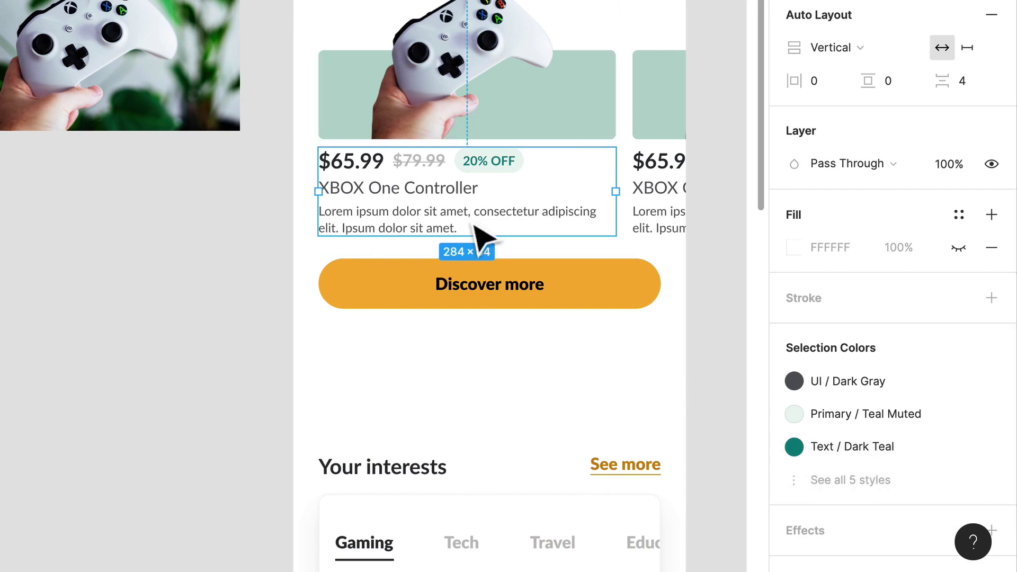
left_click(824, 483)
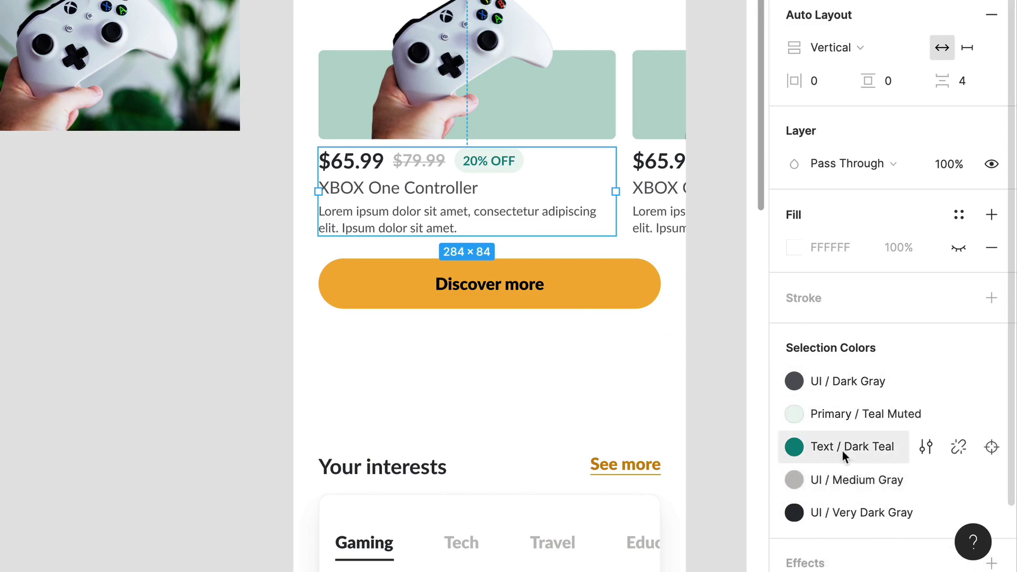
left_click(830, 517)
scroll(594, 495, "down", 3)
left_click(583, 509)
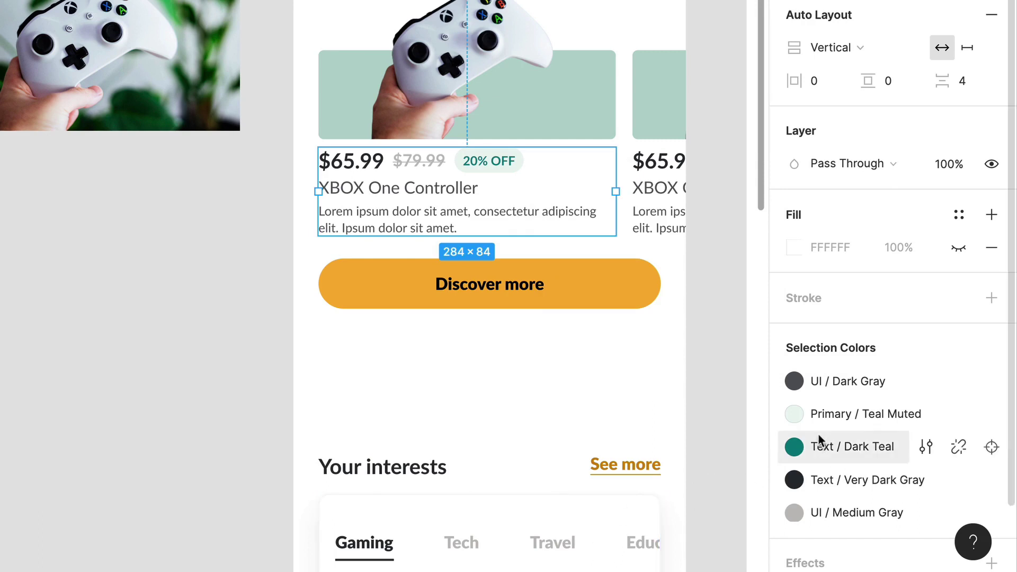
Replace the medium gray text colour with the Text / Dark Gray style
left_click(830, 511)
scroll(630, 419, "down", 2)
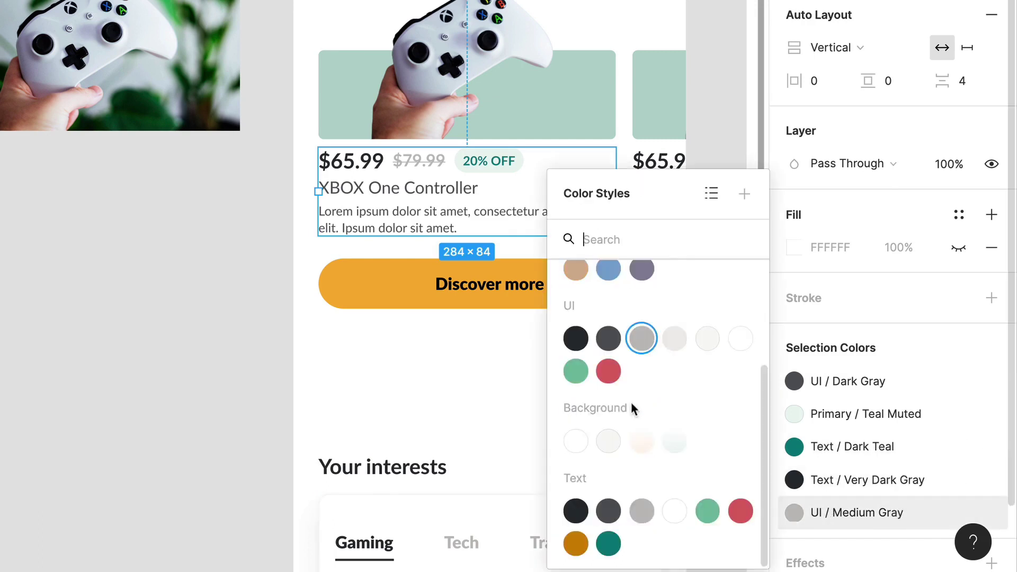
scroll(633, 408, "up", 2)
left_click(608, 413)
scroll(609, 450, "down", 2)
left_click(608, 510)
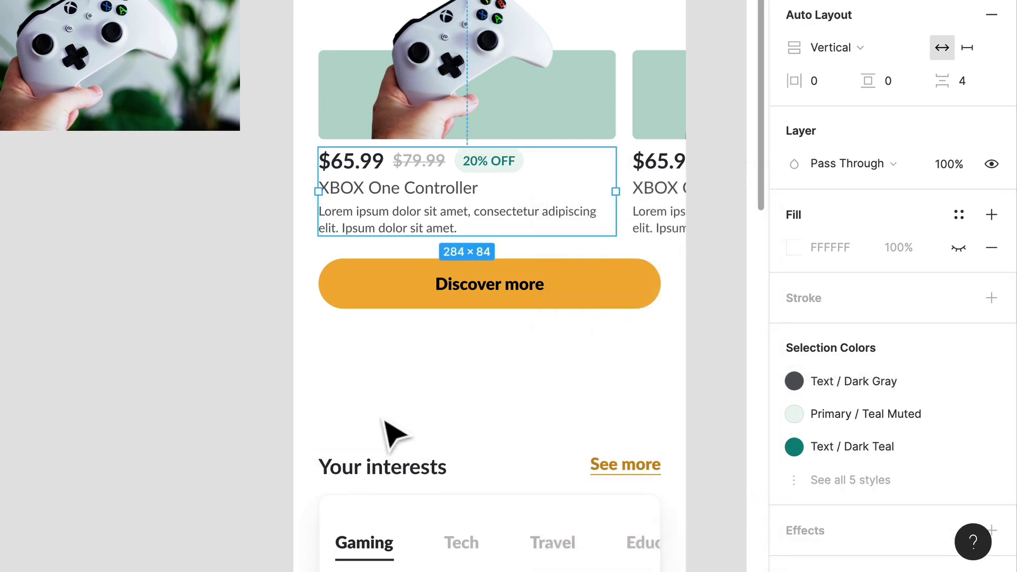
left_click(393, 431)
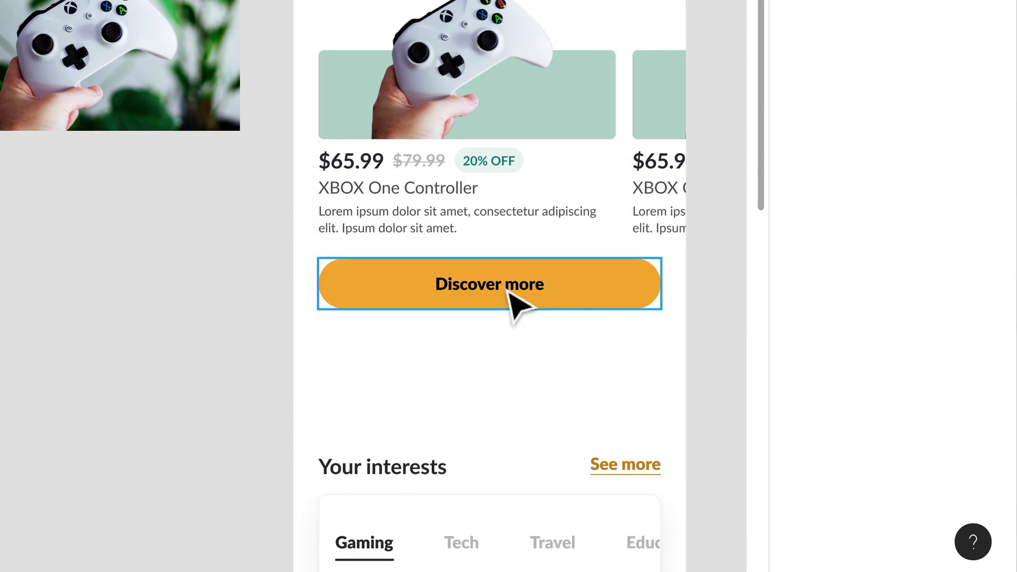
scroll(510, 295, "down", 3)
Apply the Text / White colour style to the Discover more label
double_click(489, 108)
left_click(960, 176)
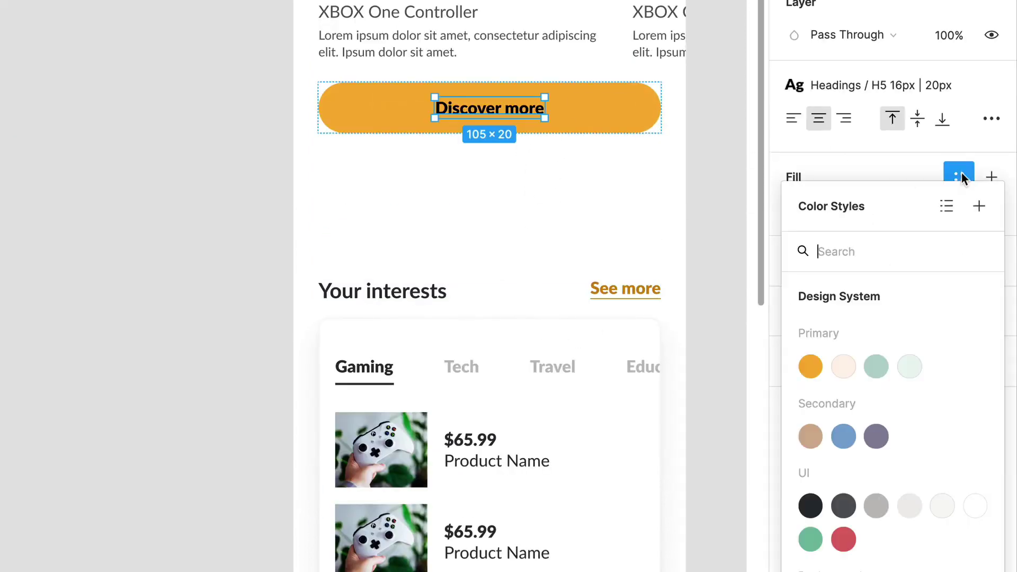
scroll(927, 503, "down", 1)
scroll(976, 479, "down", 2)
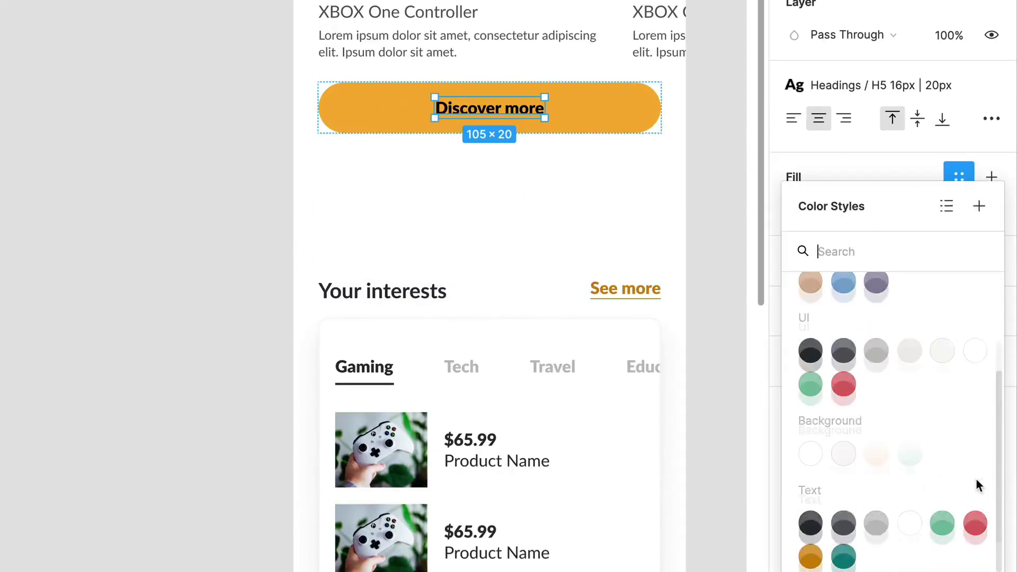
left_click(908, 527)
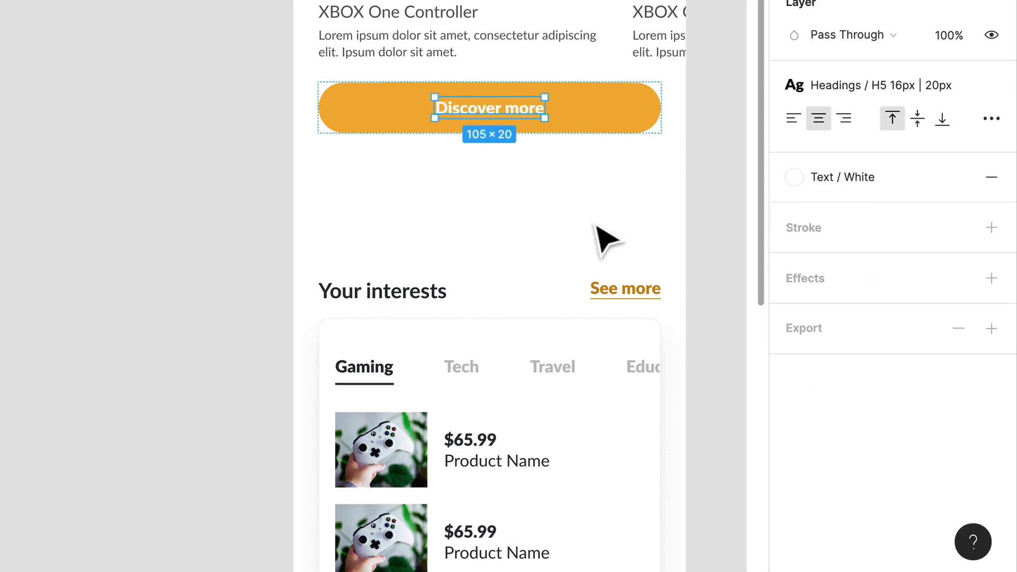
left_click(605, 239)
scroll(583, 185, "up", 1)
scroll(545, 136, "up", 5)
scroll(545, 136, "down", 2)
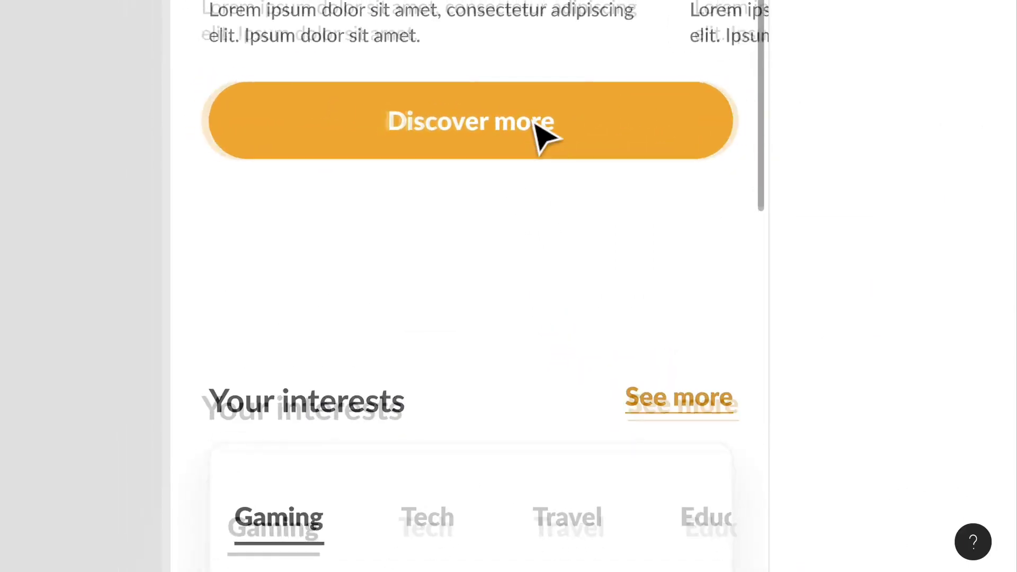
scroll(553, 223, "up", 5)
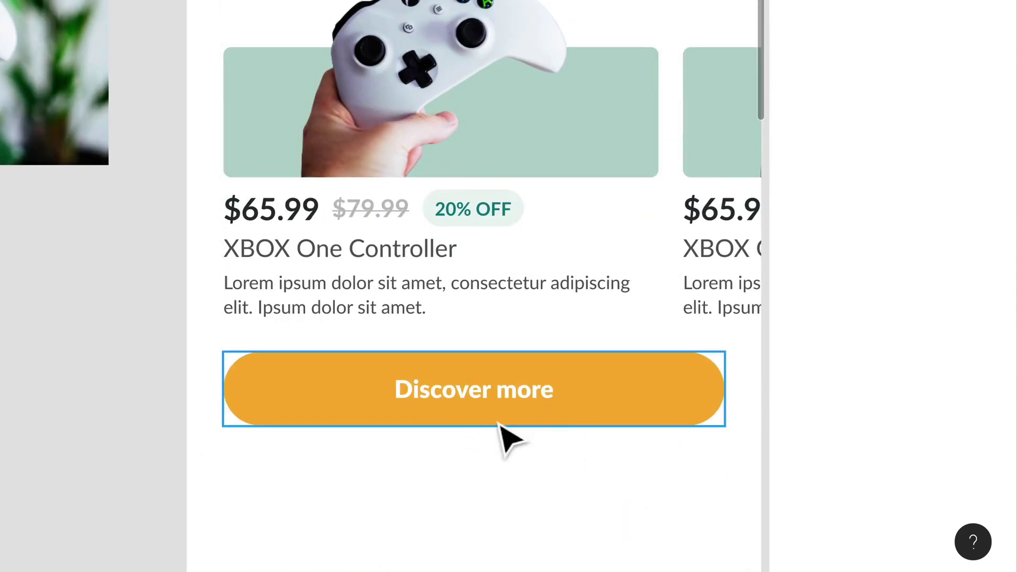
scroll(588, 424, "down", 1)
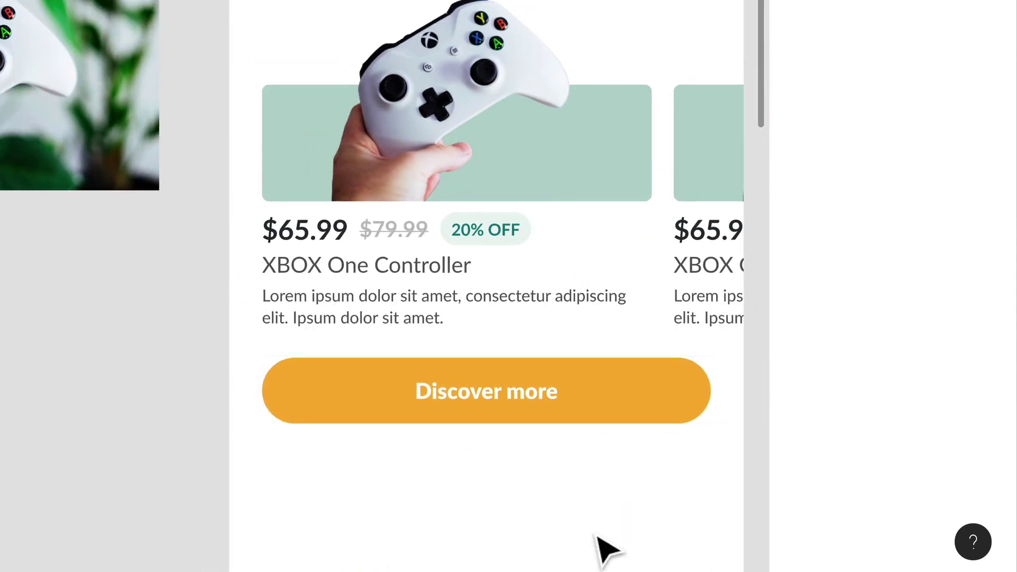
Select the whole Discover more button
left_click(625, 405)
scroll(574, 488, "down", 1)
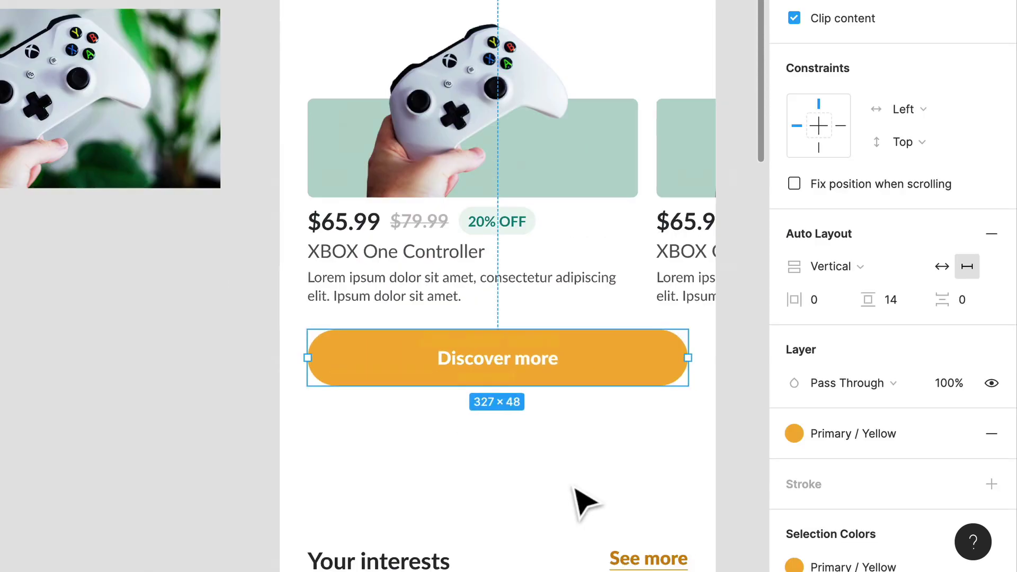
scroll(593, 466, "down", 1)
scroll(795, 466, "down", 4)
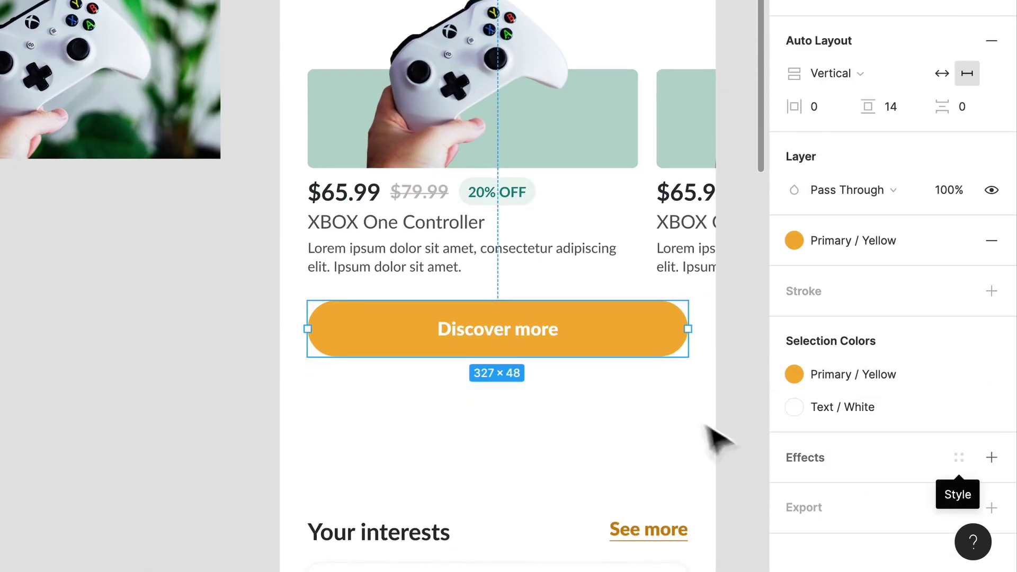
Copy the Discover more button, Your interests header and interests card out beside the Home frame
left_click_drag(605, 350, 93, 327)
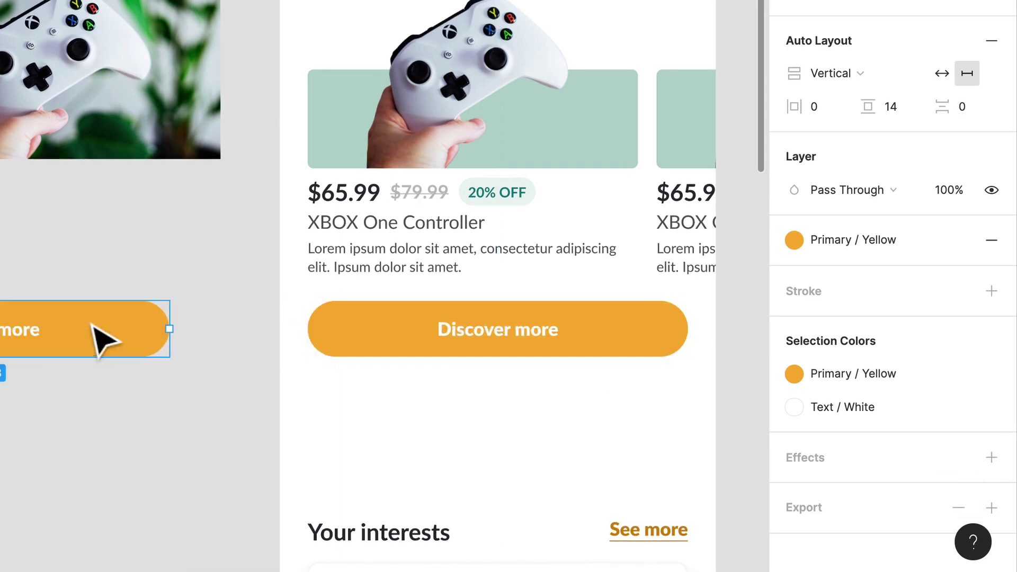
left_click(609, 347)
left_click_drag(654, 529, 146, 481)
scroll(501, 220, "down", 5)
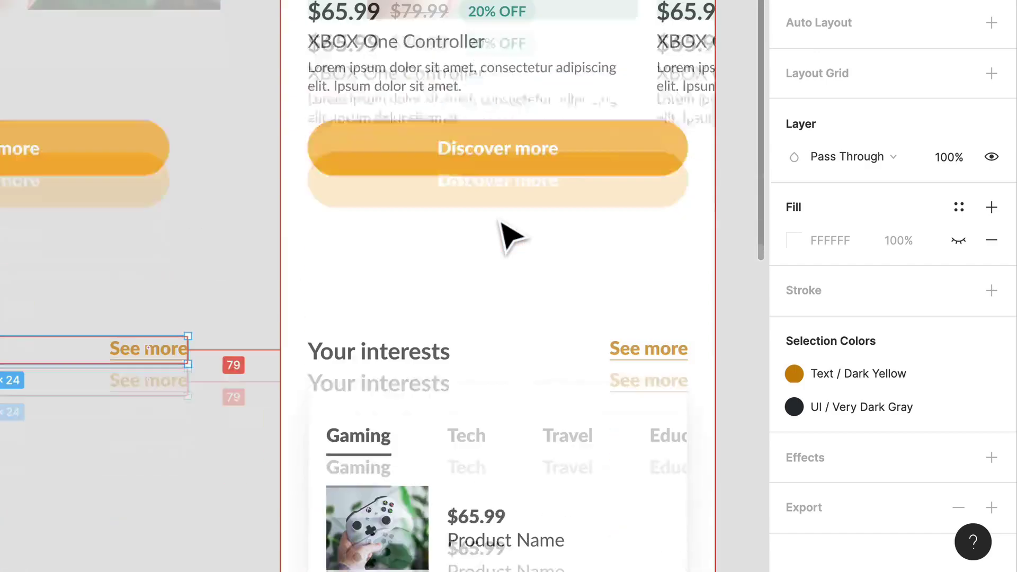
scroll(302, 154, "down", 4)
scroll(307, 154, "down", 5)
scroll(392, 413, "up", 4)
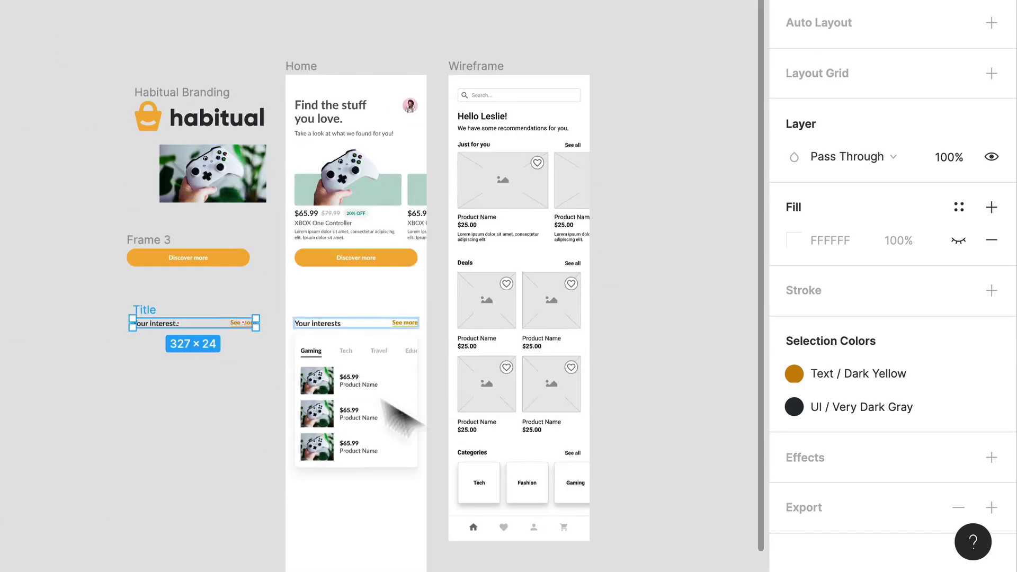
left_click_drag(394, 445, 52, 384)
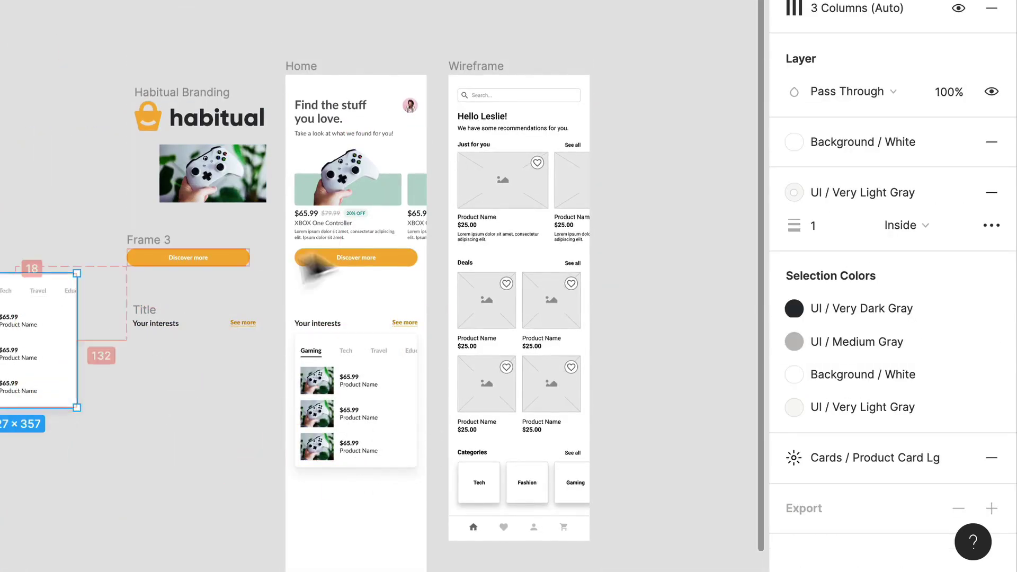